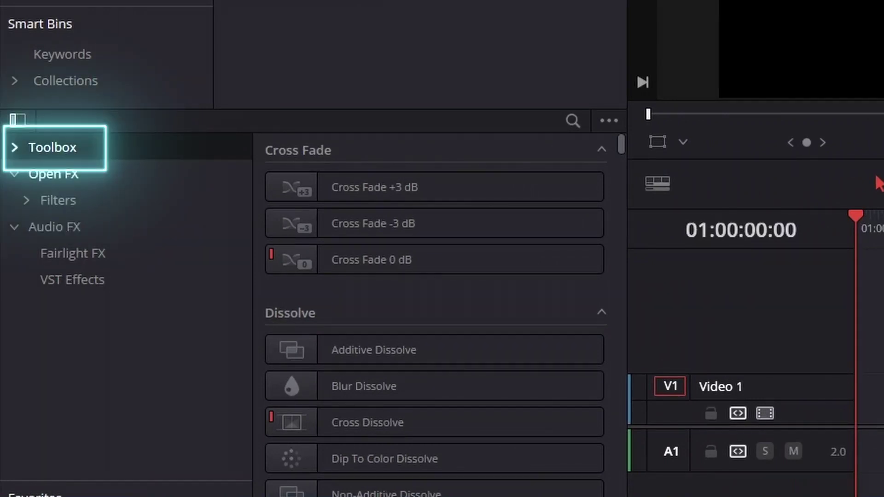
- Add the Stirling Supply Co ProtoV2 generator at the start of Video 1, extend it to about 16 seconds and select it
{"action": "left_click", "coordinate": [14, 147]}
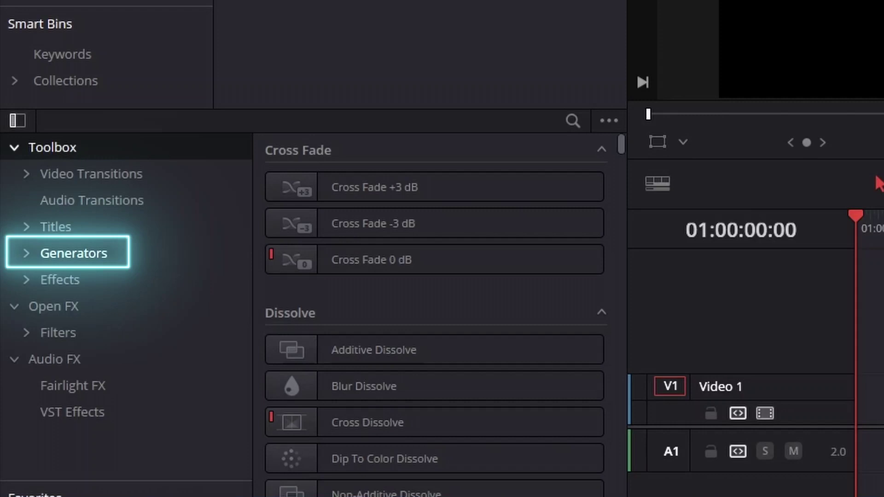
{"action": "left_click", "coordinate": [26, 253]}
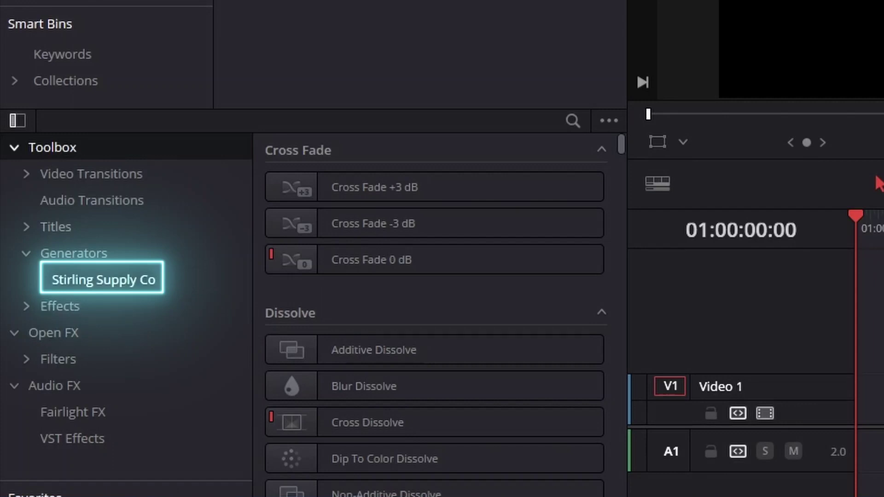
{"action": "left_click", "coordinate": [103, 280]}
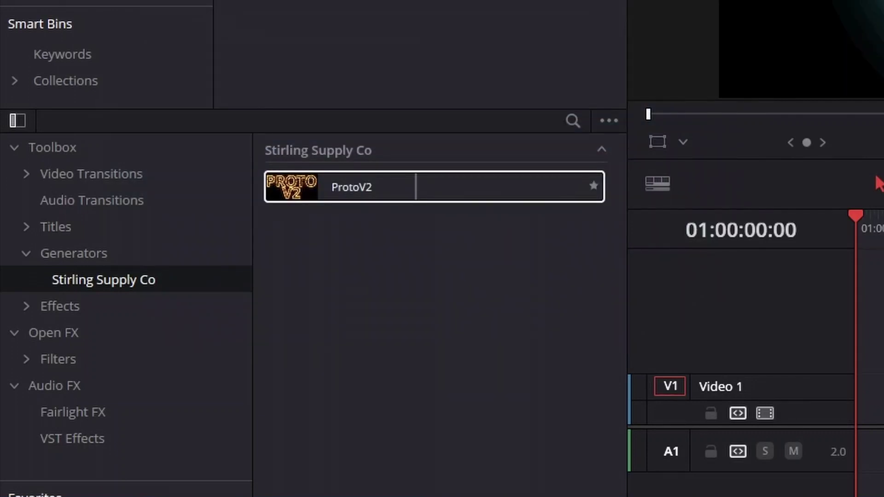
{"action": "left_click_drag", "start_coordinate": [403, 187], "coordinate": [380, 350]}
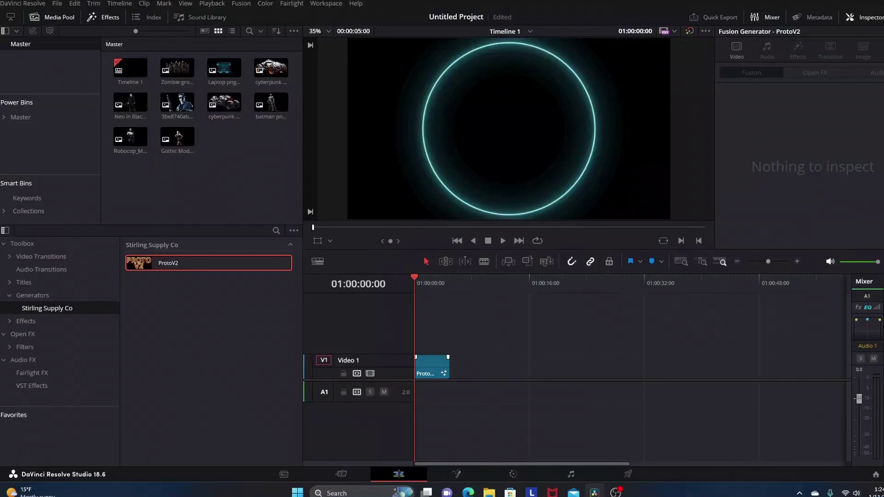
{"action": "left_click_drag", "start_coordinate": [443, 366], "coordinate": [525, 373]}
{"action": "left_click", "coordinate": [525, 372]}
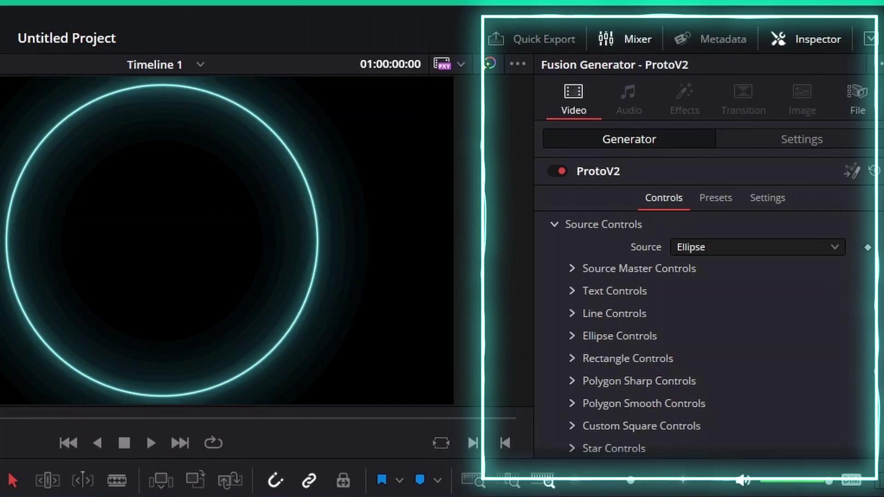
- Set the source of the ProtoV2 generator to Text
{"action": "scroll", "coordinate": [704, 304], "scroll_direction": "down", "scroll_amount": 3}
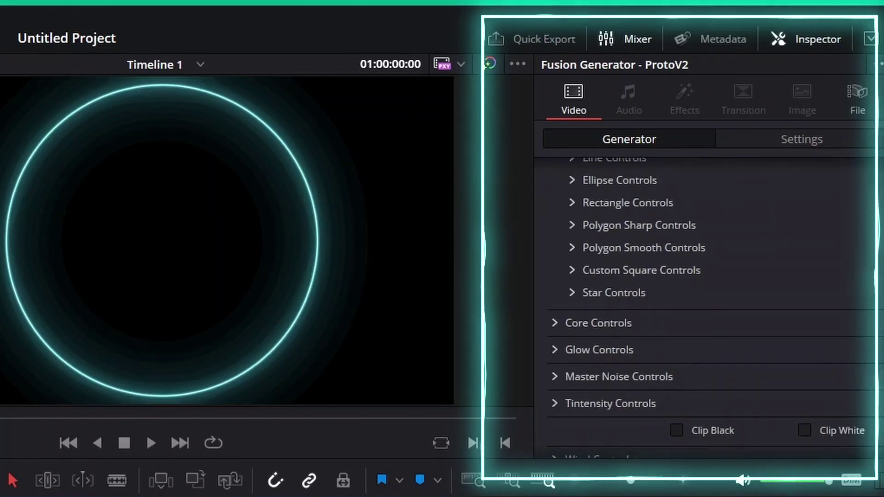
{"action": "scroll", "coordinate": [704, 304], "scroll_direction": "up", "scroll_amount": 1}
{"action": "scroll", "coordinate": [705, 304], "scroll_direction": "up", "scroll_amount": 2}
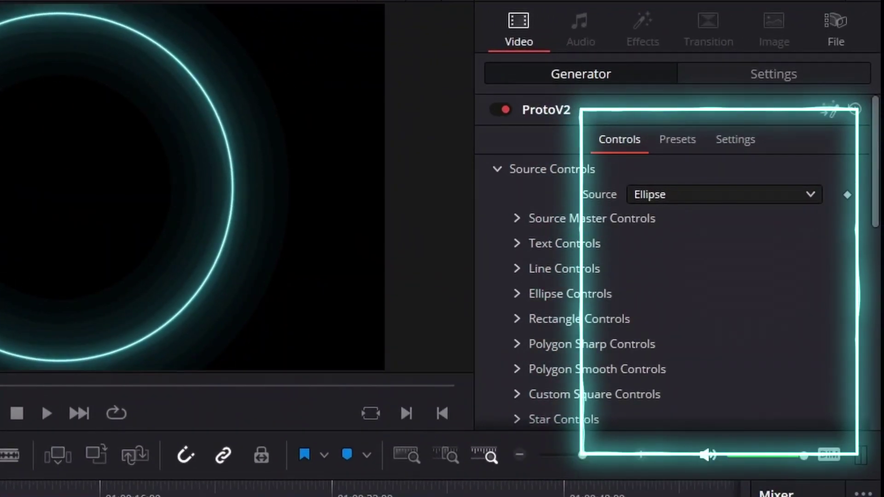
{"action": "left_click", "coordinate": [833, 132]}
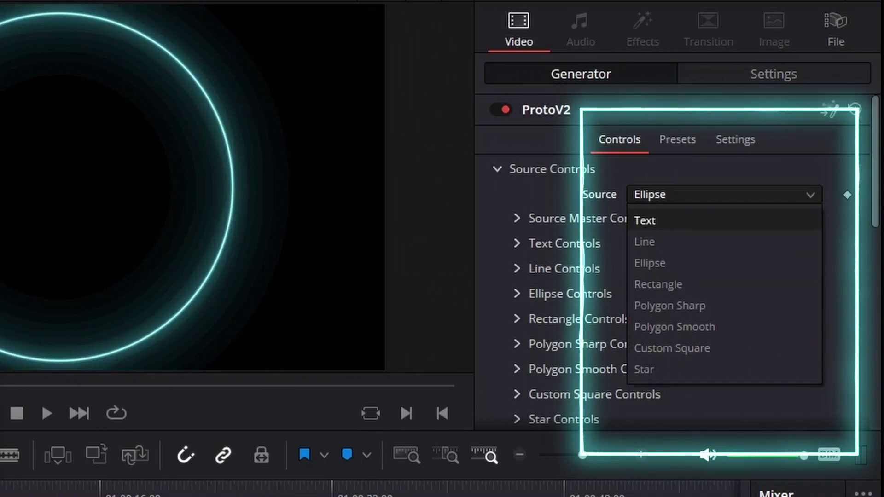
{"action": "left_click", "coordinate": [644, 220]}
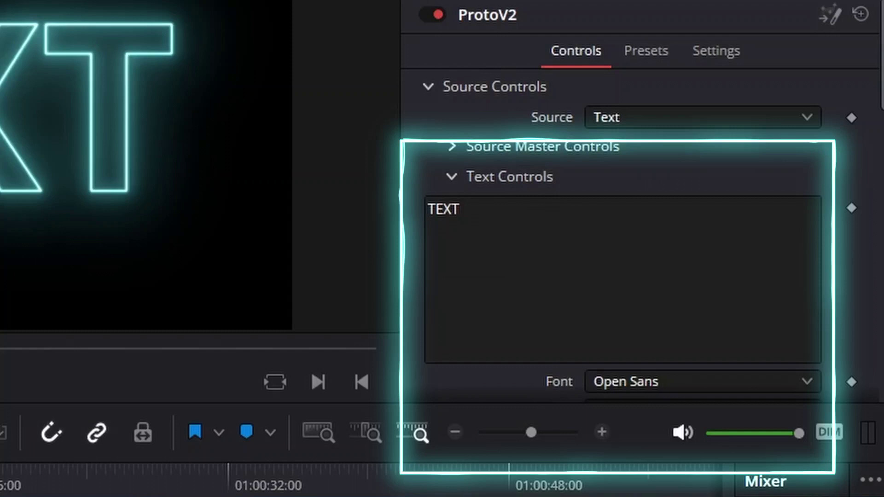
- Clear the generator's text content and enter TEXT in its place
{"action": "left_click_drag", "start_coordinate": [460, 209], "coordinate": [428, 209]}
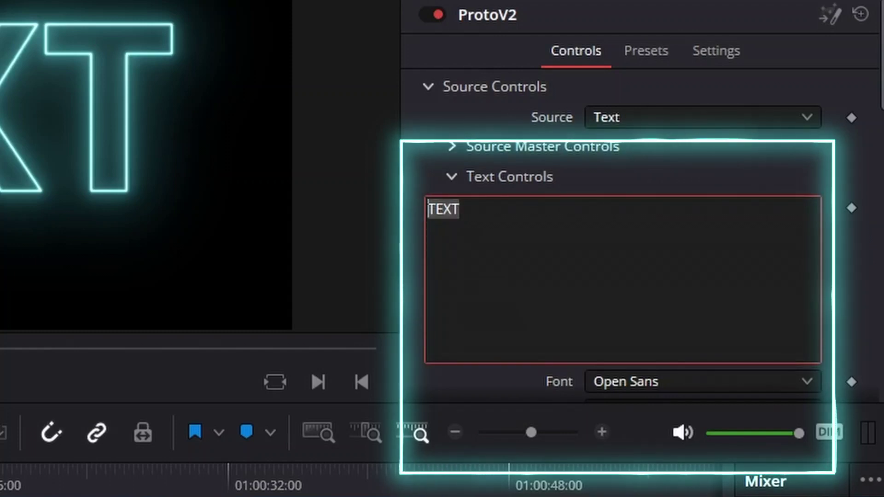
{"action": "key", "text": "BackSpace"}
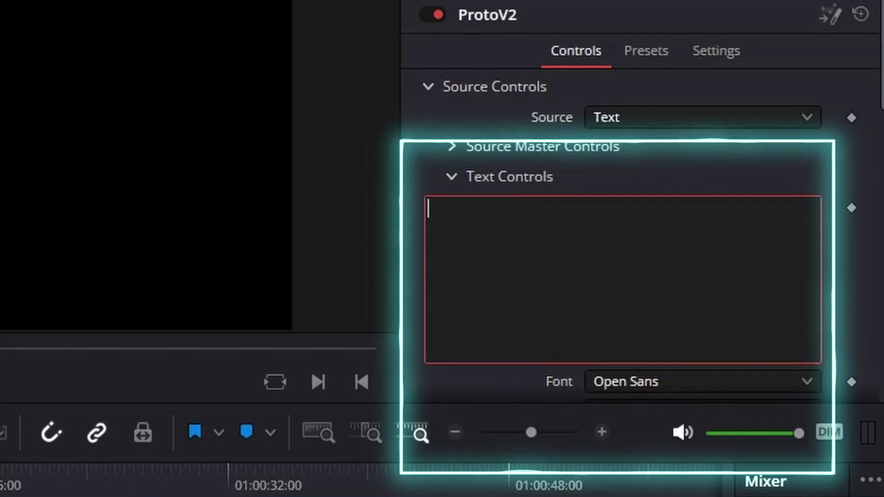
{"action": "type", "text": "TEX"}
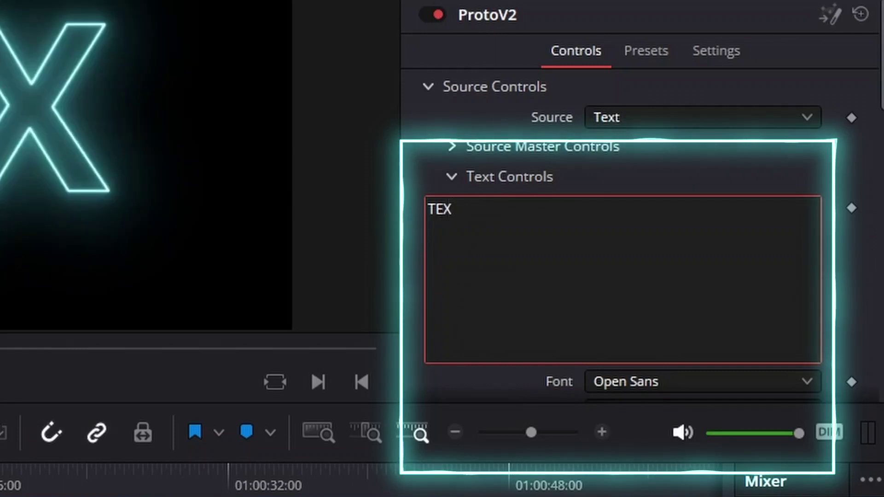
{"action": "type", "text": "T"}
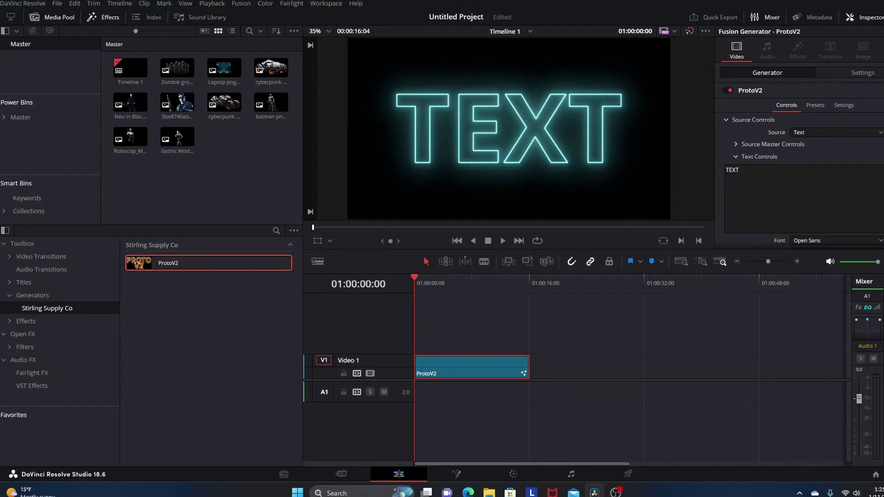
- Examine the generator's Text Controls, Glow Controls and Master Noise Controls to see the available adjustments
{"action": "scroll", "coordinate": [621, 230], "scroll_direction": "down", "scroll_amount": 3}
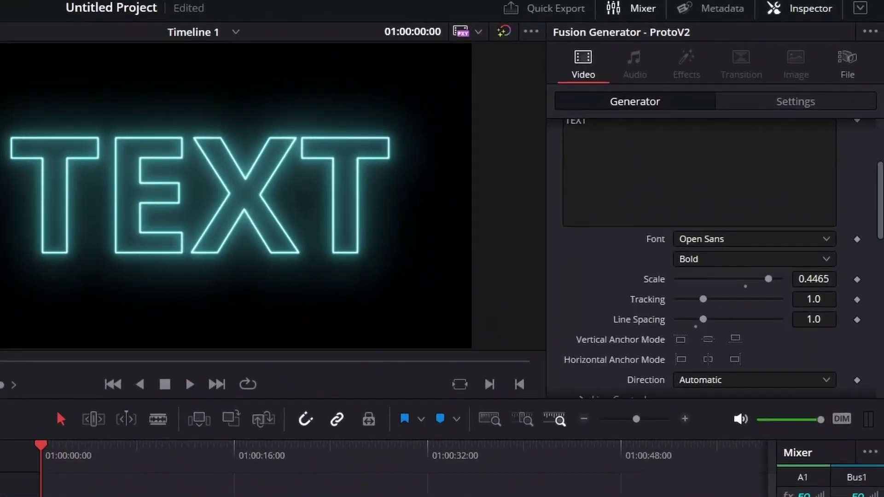
{"action": "scroll", "coordinate": [699, 257], "scroll_direction": "down", "scroll_amount": 3}
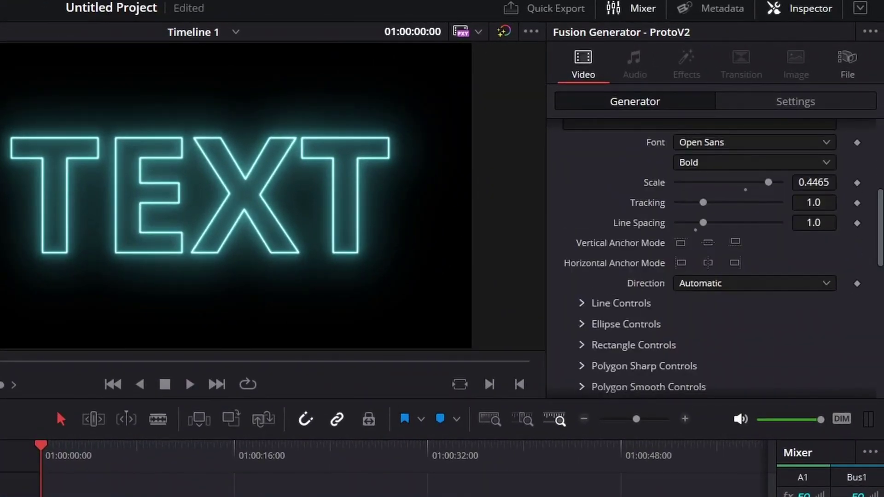
{"action": "scroll", "coordinate": [709, 258], "scroll_direction": "down", "scroll_amount": 2}
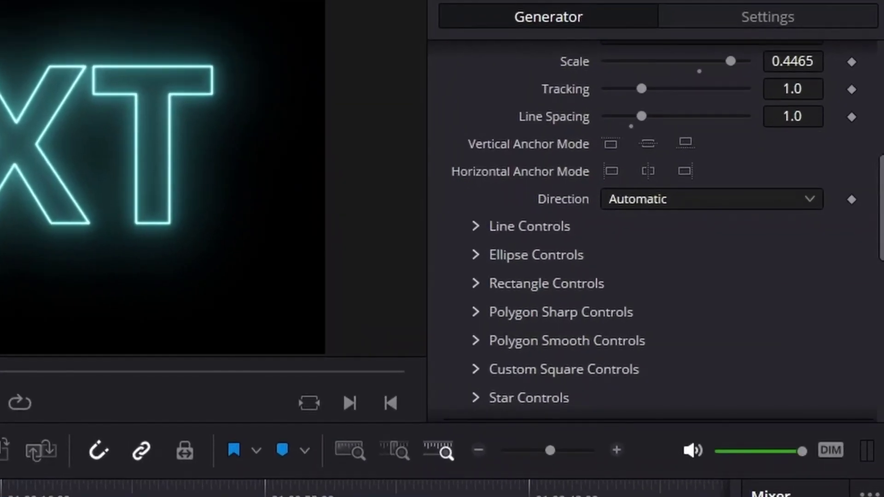
{"action": "scroll", "coordinate": [654, 230], "scroll_direction": "down", "scroll_amount": 4}
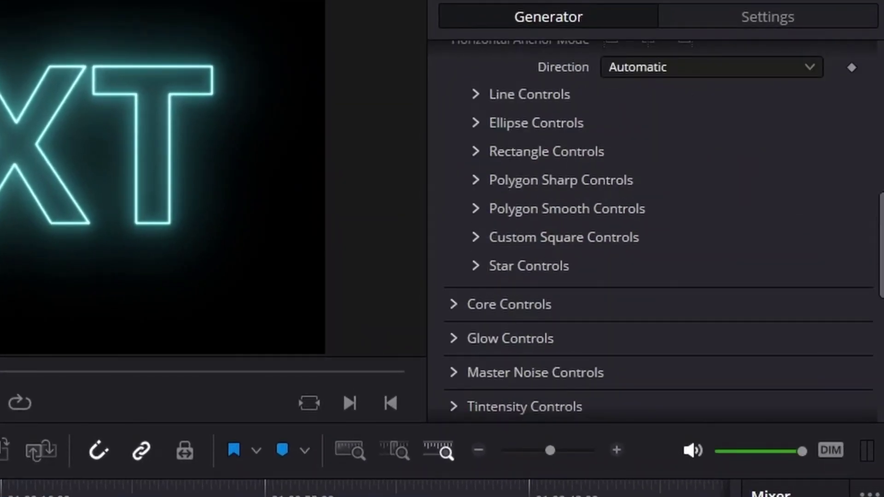
{"action": "left_click", "coordinate": [454, 304]}
{"action": "left_click", "coordinate": [454, 304]}
{"action": "left_click", "coordinate": [454, 338]}
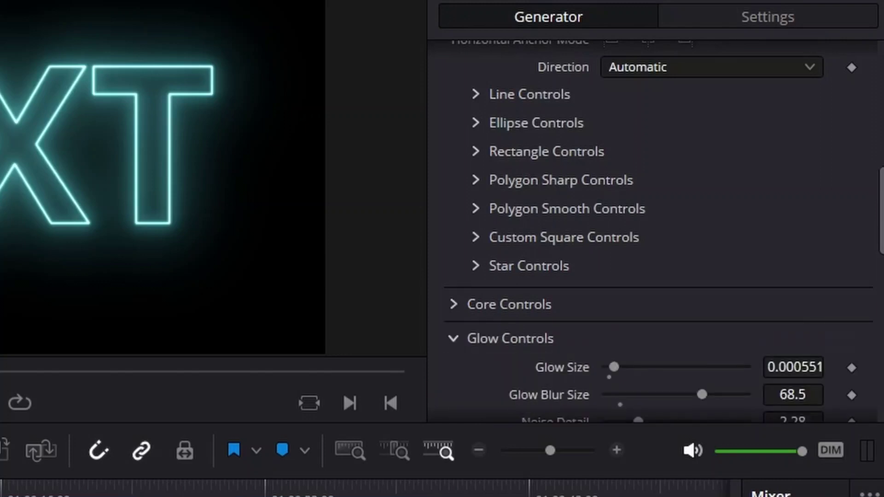
{"action": "left_click", "coordinate": [453, 338]}
{"action": "scroll", "coordinate": [654, 230], "scroll_direction": "down", "scroll_amount": 2}
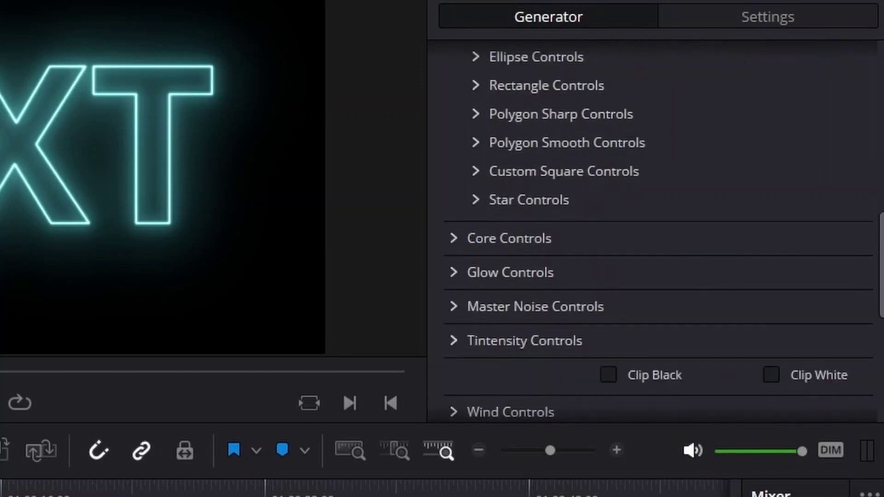
{"action": "left_click", "coordinate": [534, 306]}
{"action": "scroll", "coordinate": [654, 230], "scroll_direction": "down", "scroll_amount": 4}
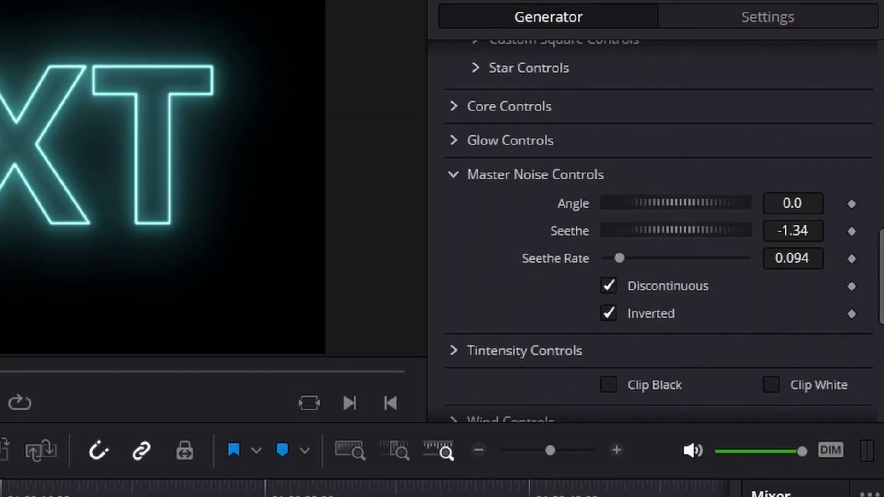
{"action": "left_click", "coordinate": [453, 175]}
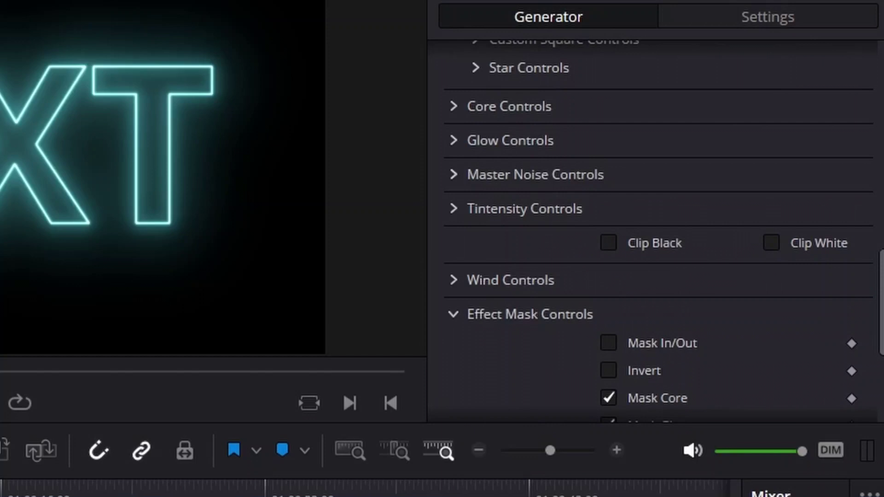
- Set the Colorize color in the Tintensity Controls to bright blue #0055ff and save the project
{"action": "left_click", "coordinate": [453, 209]}
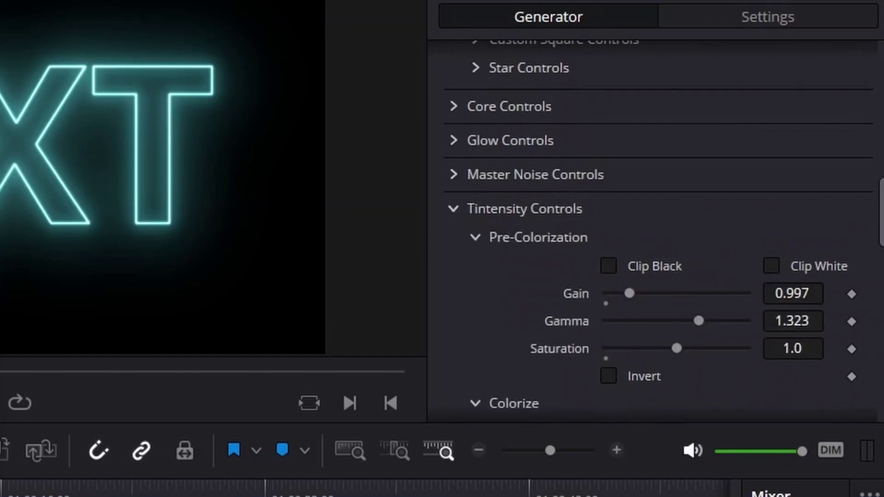
{"action": "scroll", "coordinate": [654, 230], "scroll_direction": "down", "scroll_amount": 2}
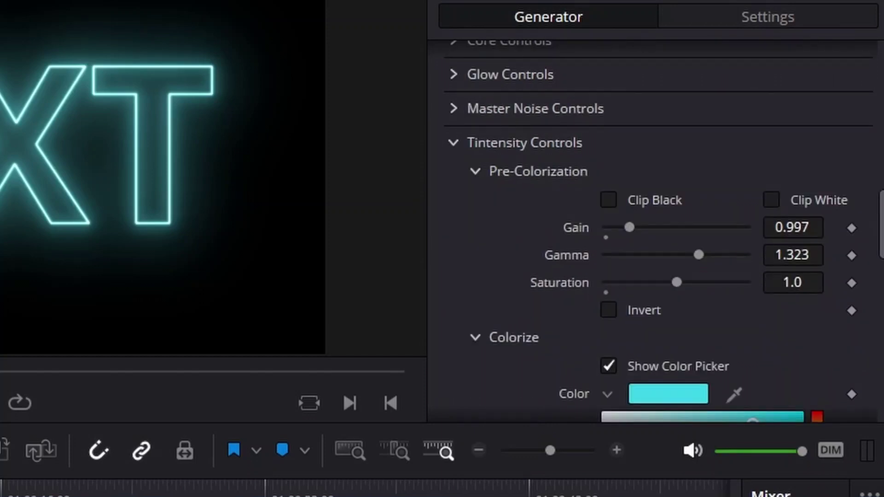
{"action": "scroll", "coordinate": [654, 230], "scroll_direction": "down", "scroll_amount": 2}
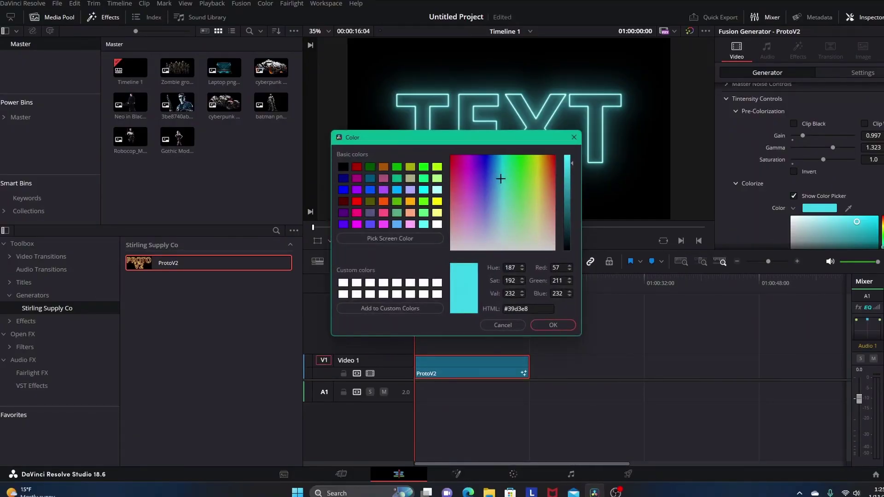
{"action": "left_click_drag", "start_coordinate": [500, 179], "coordinate": [491, 157]}
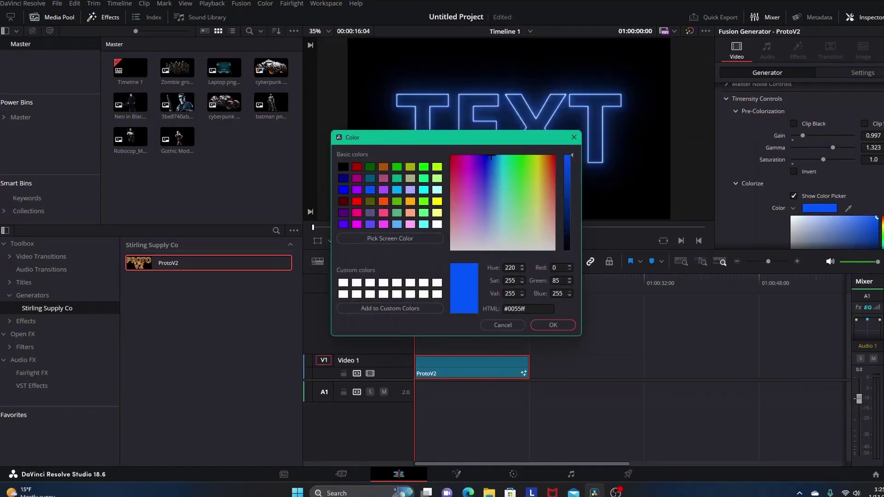
{"action": "key", "text": "Return"}
{"action": "scroll", "coordinate": [799, 166], "scroll_direction": "down", "scroll_amount": 5}
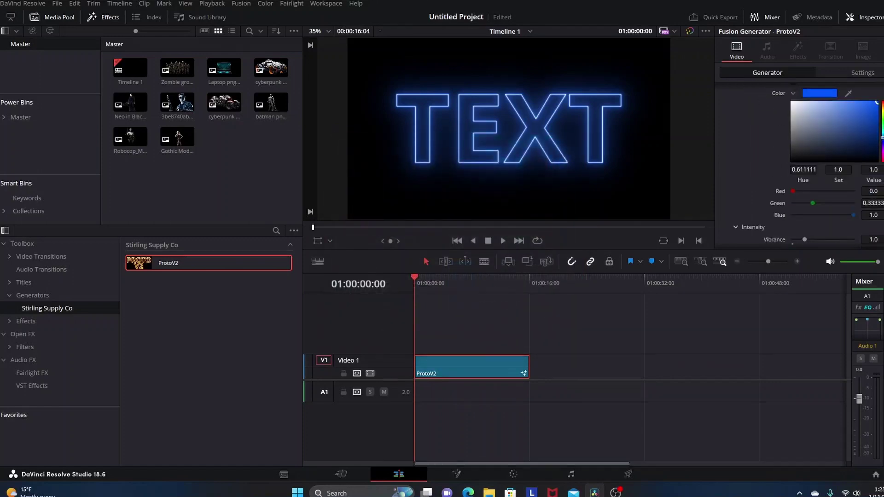
{"action": "key", "text": "ctrl+s"}
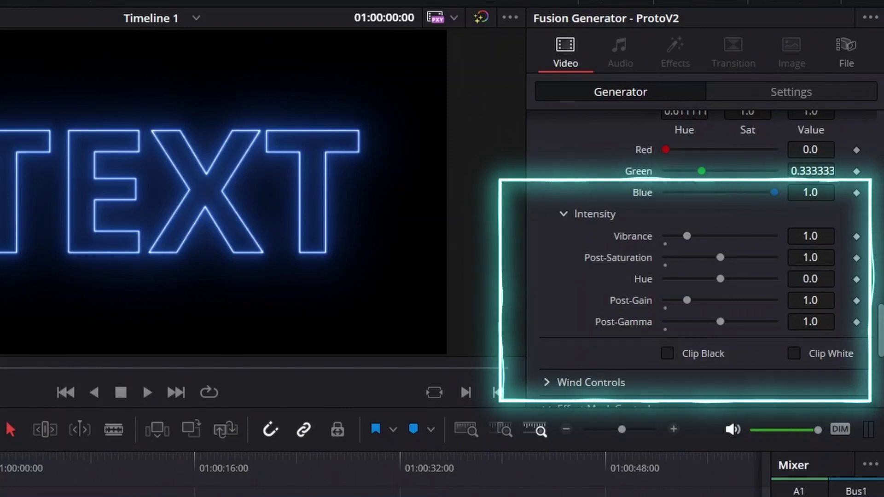
- Apply the Plasma preset to the ProtoV2 generator and play back part of the text animation
{"action": "scroll", "coordinate": [704, 258], "scroll_direction": "down", "scroll_amount": 2}
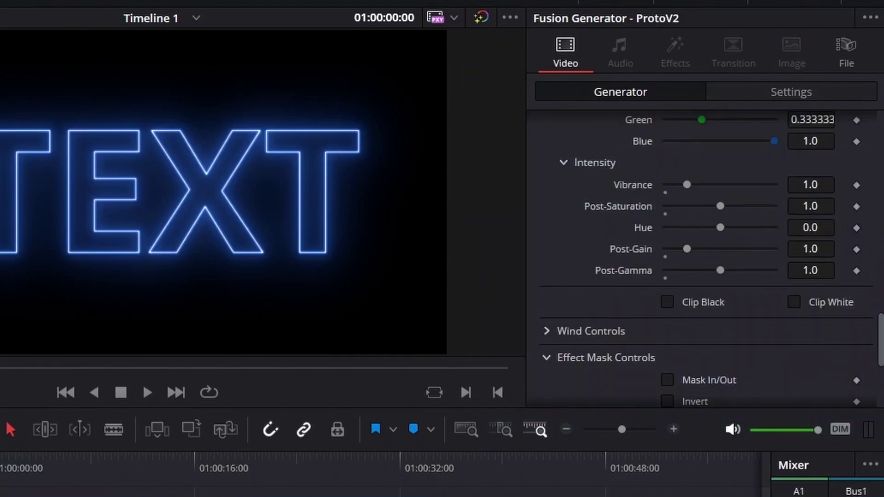
{"action": "scroll", "coordinate": [704, 258], "scroll_direction": "down", "scroll_amount": 5}
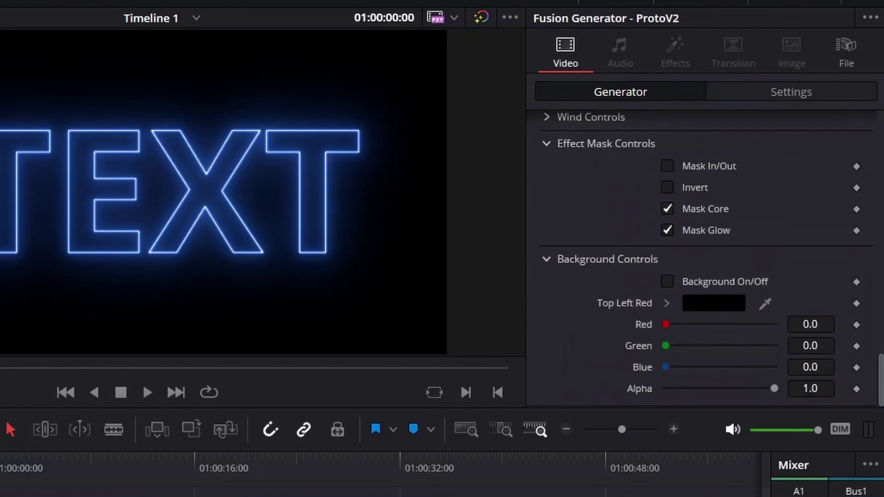
{"action": "scroll", "coordinate": [705, 258], "scroll_direction": "up", "scroll_amount": 15}
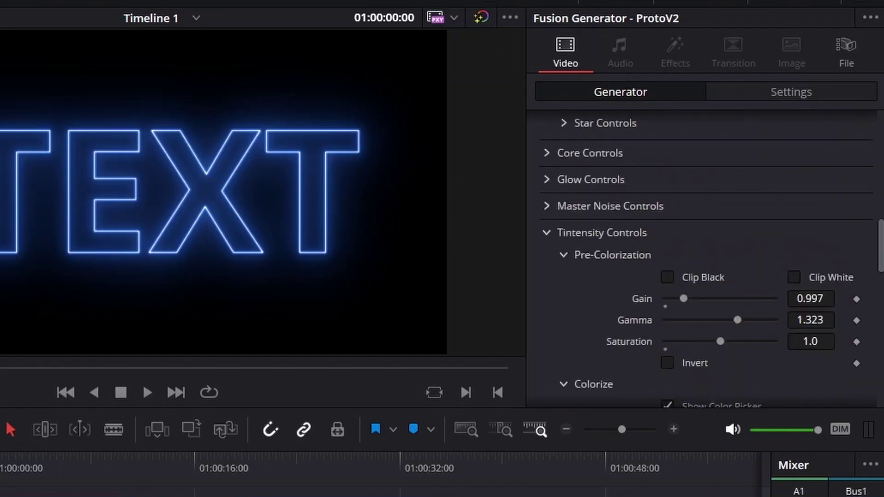
{"action": "scroll", "coordinate": [704, 258], "scroll_direction": "up", "scroll_amount": 8}
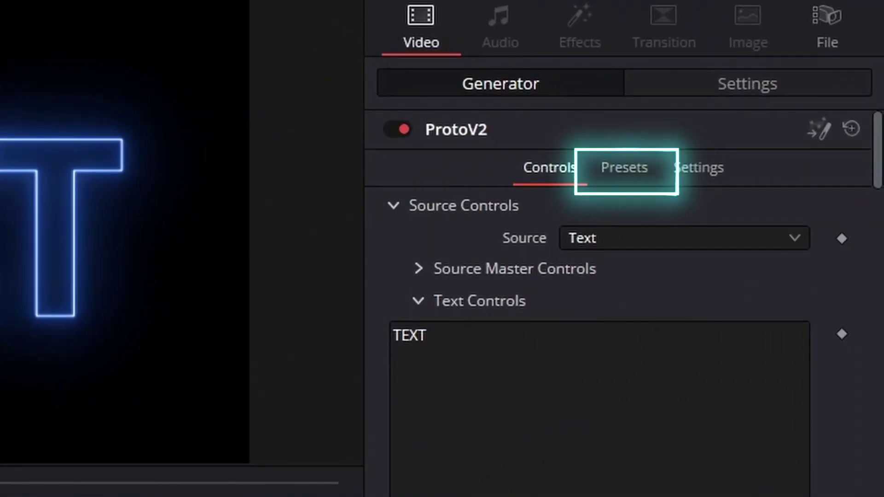
{"action": "left_click", "coordinate": [624, 168]}
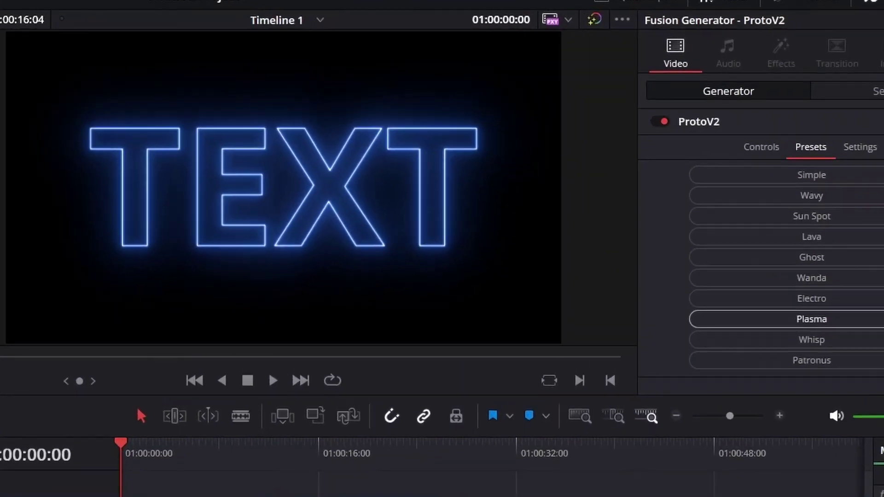
{"action": "left_click", "coordinate": [811, 319]}
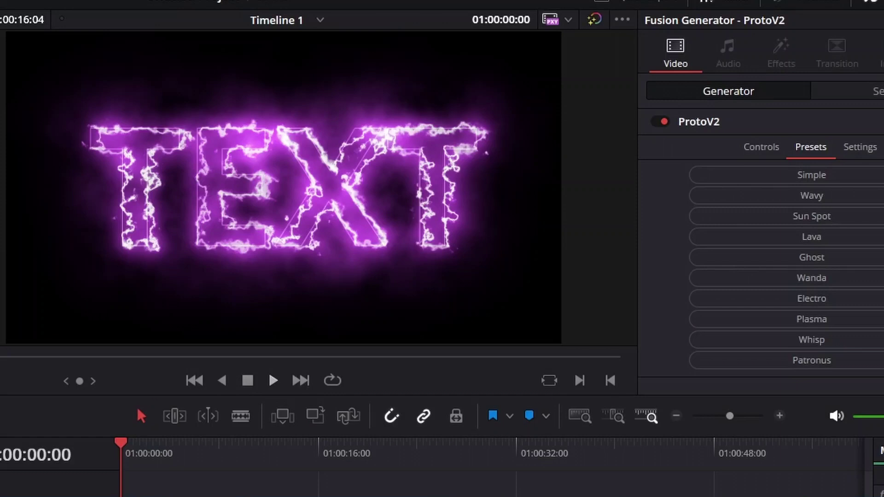
{"action": "left_click", "coordinate": [273, 380]}
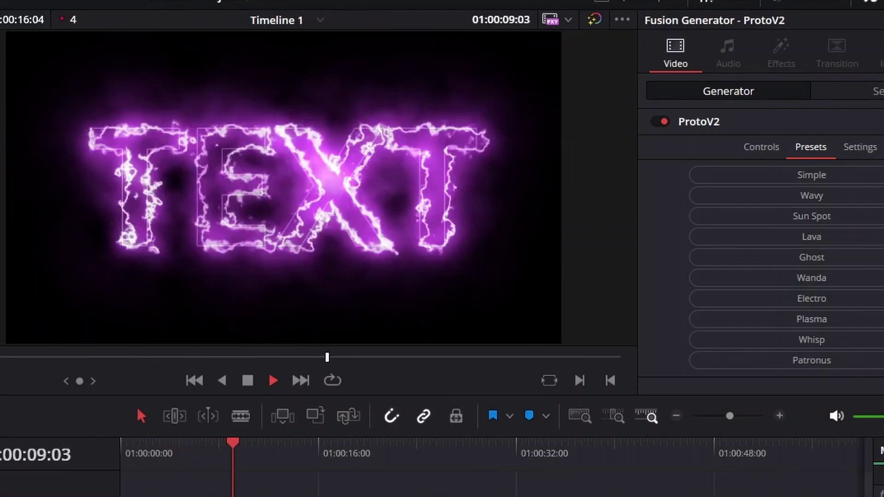
{"action": "key", "text": "space"}
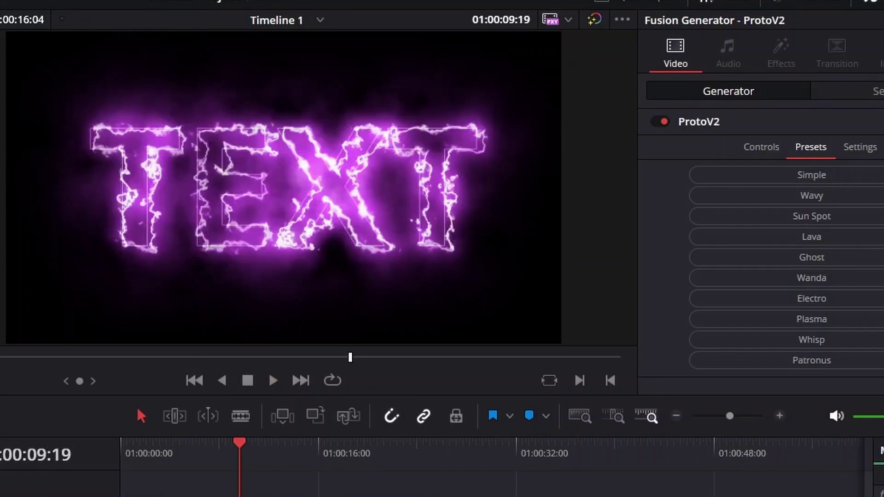
- Return the playhead to the timeline start and recolor the generator's Colorize color to bright blue, hue 0.611111 and saturation 1.0
{"action": "key", "text": "Home"}
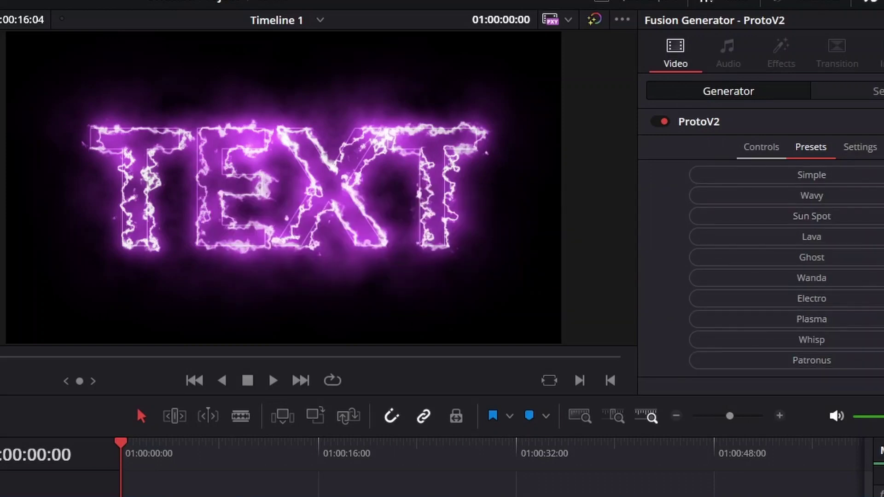
{"action": "left_click", "coordinate": [761, 147]}
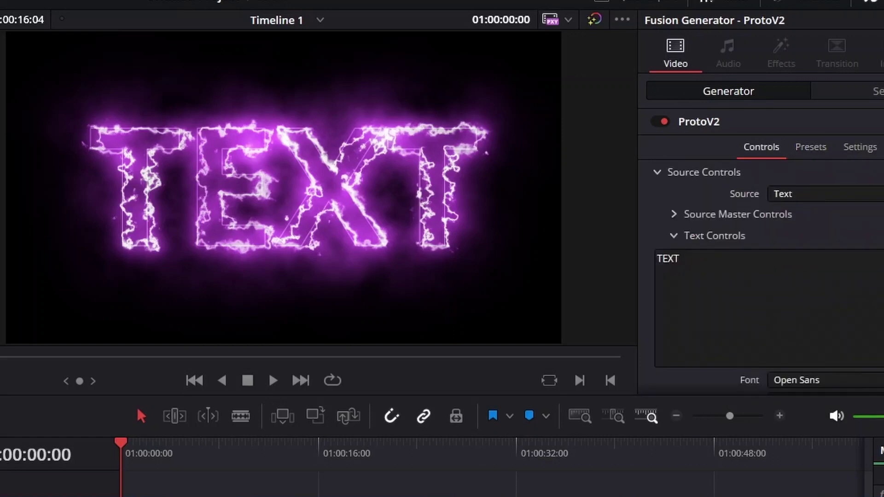
{"action": "scroll", "coordinate": [759, 253], "scroll_direction": "down", "scroll_amount": 10}
{"action": "scroll", "coordinate": [760, 253], "scroll_direction": "down", "scroll_amount": 4}
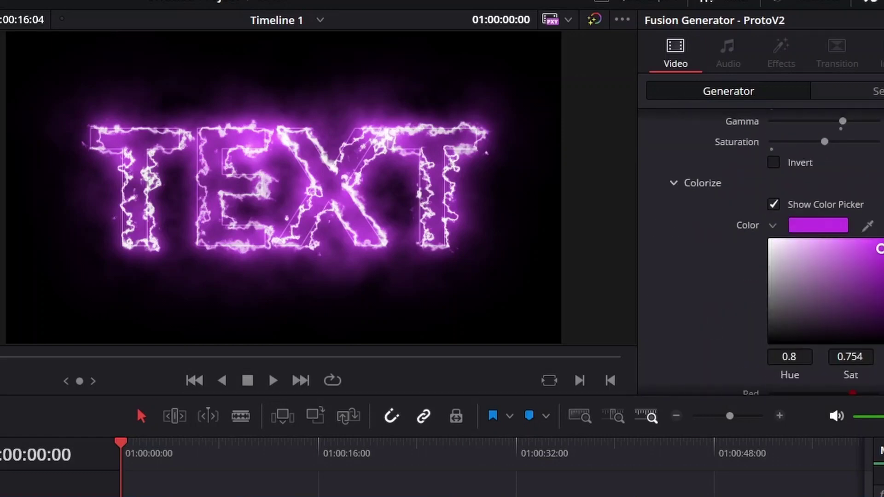
{"action": "left_click", "coordinate": [817, 225]}
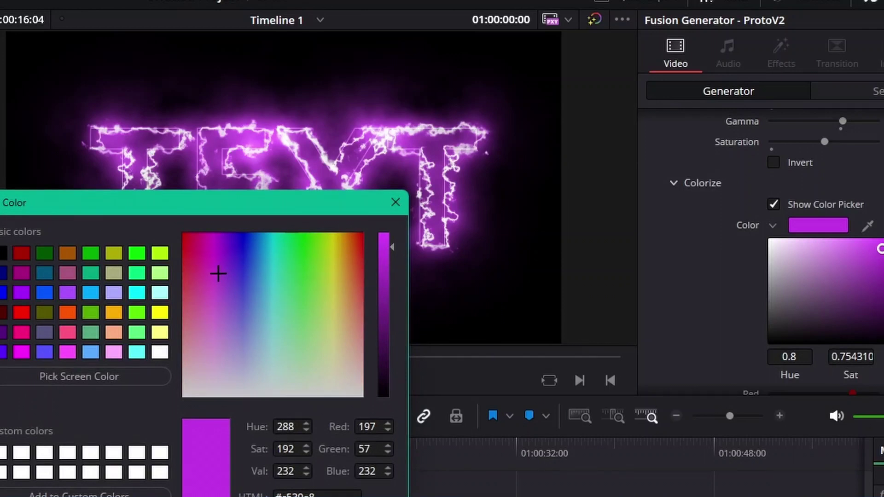
{"action": "left_click", "coordinate": [44, 292]}
{"action": "key", "text": "Return"}
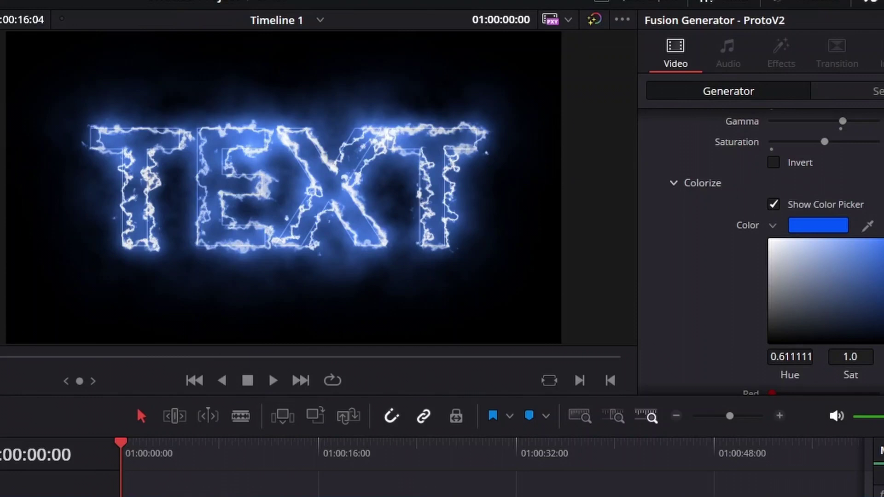
- Change the ProtoV2 generator's source from text to Line in the Source Controls
{"action": "scroll", "coordinate": [760, 253], "scroll_direction": "up", "scroll_amount": 15}
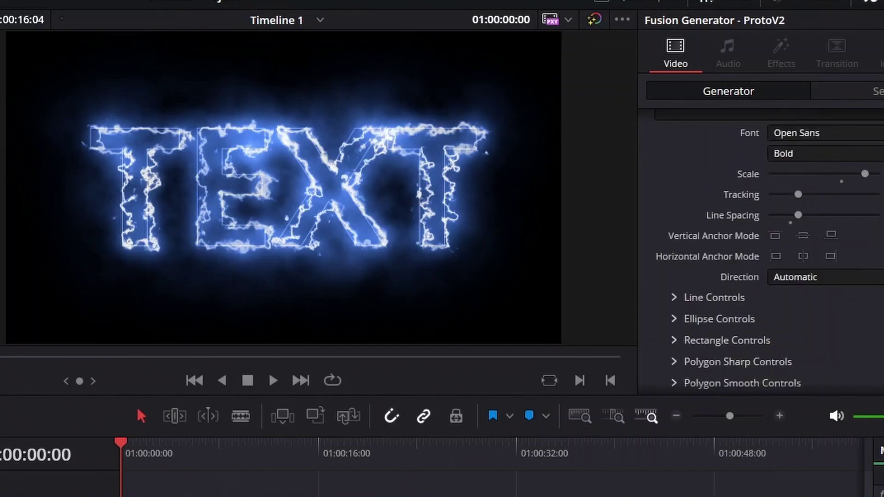
{"action": "scroll", "coordinate": [759, 253], "scroll_direction": "up", "scroll_amount": 5}
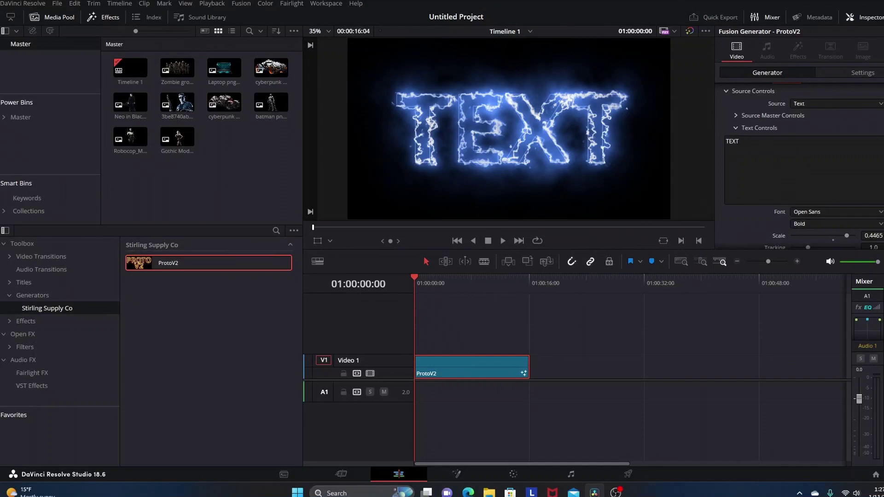
{"action": "scroll", "coordinate": [799, 166], "scroll_direction": "up", "scroll_amount": 2}
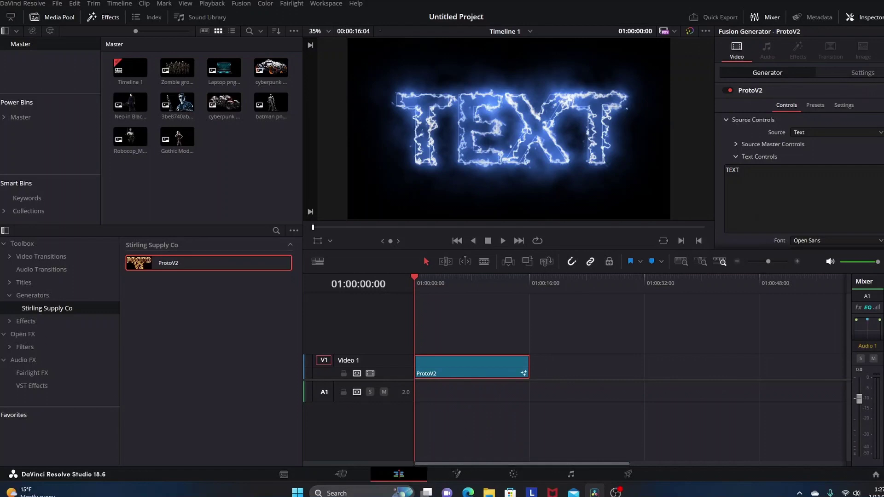
{"action": "scroll", "coordinate": [799, 166], "scroll_direction": "down", "scroll_amount": 3}
{"action": "scroll", "coordinate": [799, 165], "scroll_direction": "up", "scroll_amount": 3}
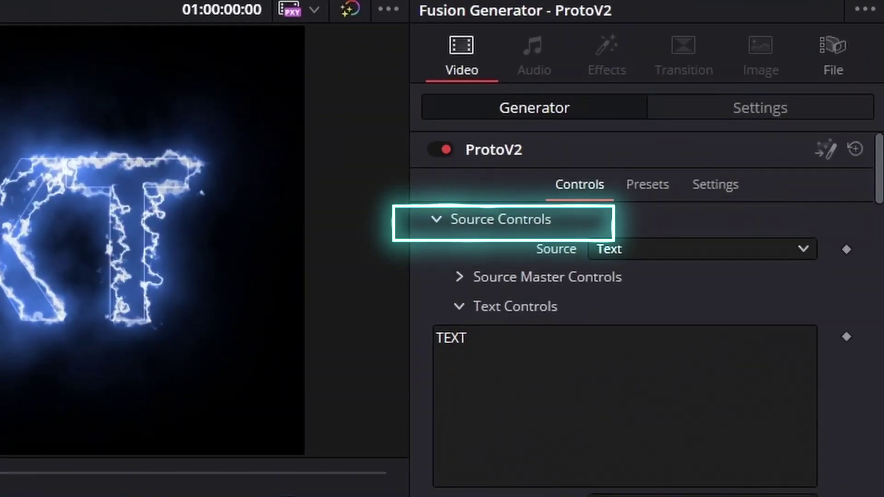
{"action": "left_click", "coordinate": [701, 249]}
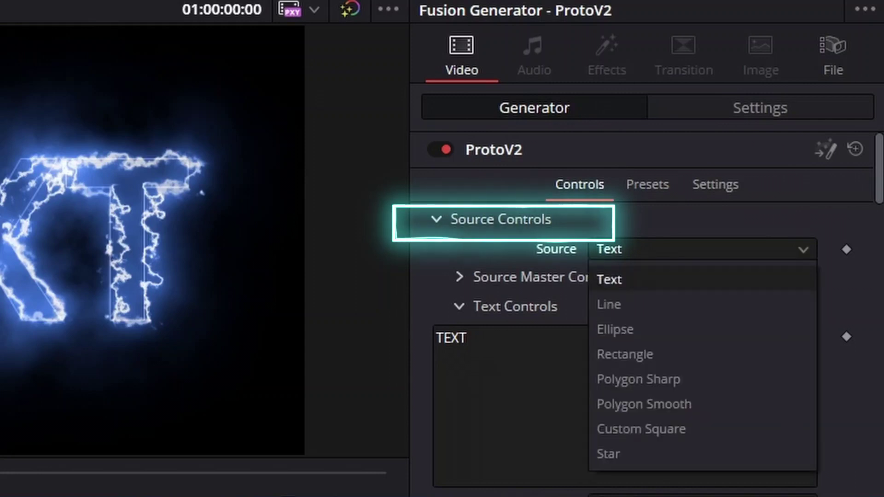
{"action": "left_click", "coordinate": [701, 304]}
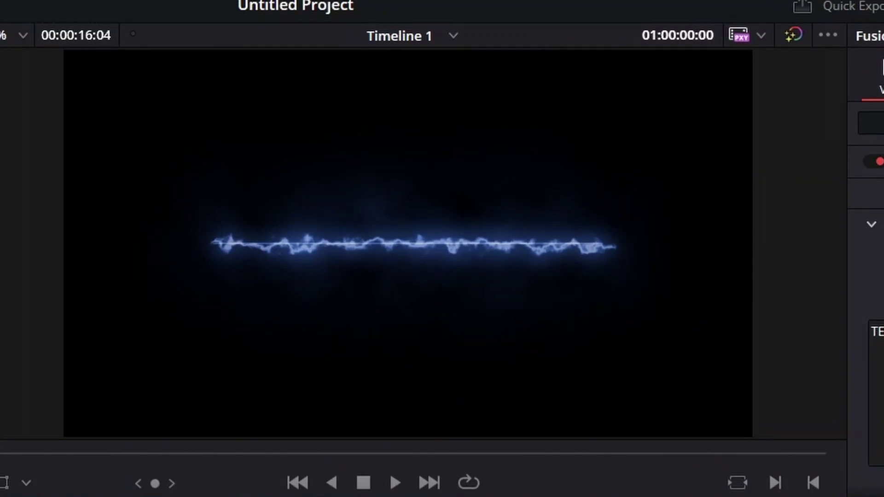
- Try adjusting the line's Position and Length in the Line Controls and return them to 0.0 and 1.0
{"action": "scroll", "coordinate": [865, 322], "scroll_direction": "down", "scroll_amount": 5}
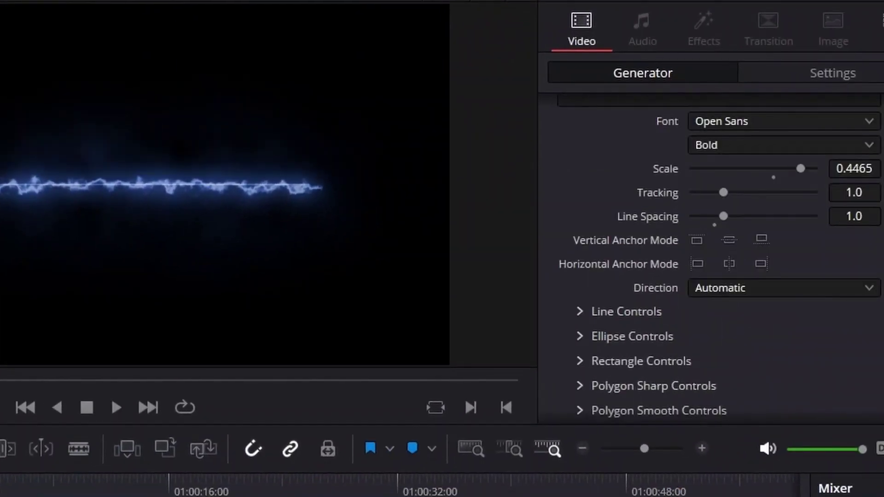
{"action": "left_click", "coordinate": [626, 311]}
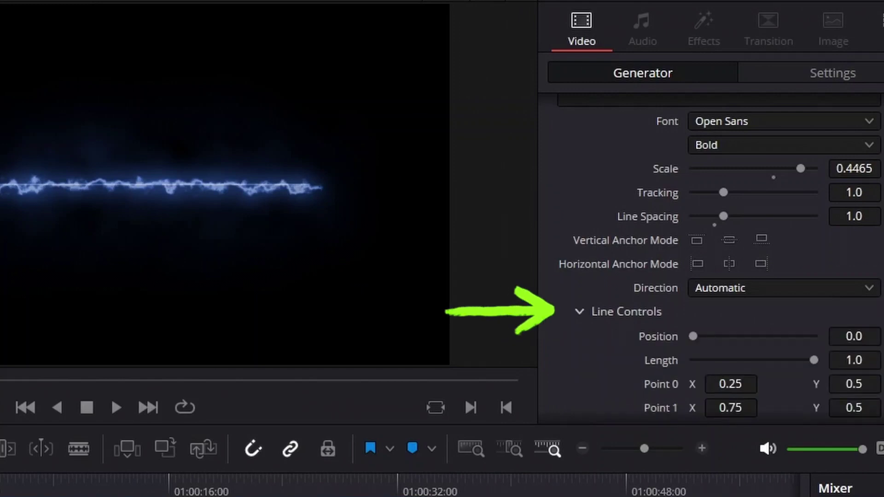
{"action": "scroll", "coordinate": [718, 207], "scroll_direction": "down", "scroll_amount": 2}
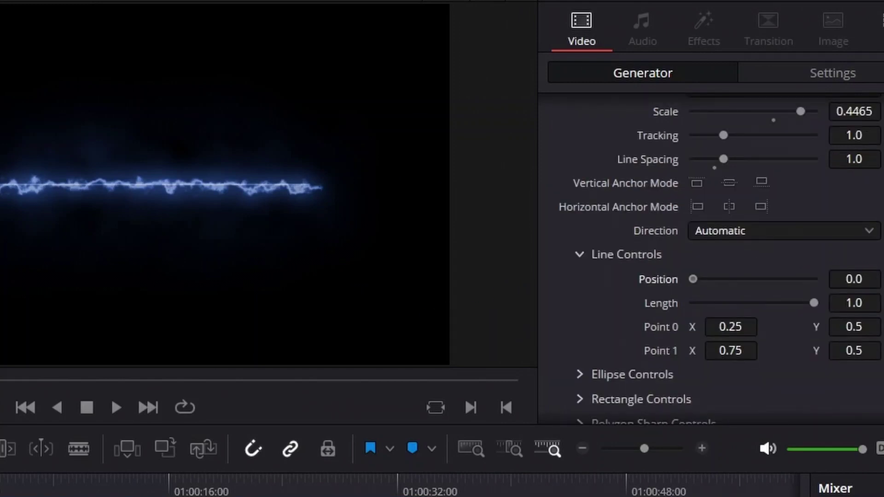
{"action": "mouse_move", "coordinate": [693, 279]}
{"action": "left_mouse_down"}
{"action": "mouse_move", "coordinate": [739, 279]}
{"action": "mouse_move", "coordinate": [692, 278]}
{"action": "left_mouse_up"}
{"action": "mouse_move", "coordinate": [813, 303]}
{"action": "left_mouse_down"}
{"action": "mouse_move", "coordinate": [732, 302]}
{"action": "mouse_move", "coordinate": [814, 303]}
{"action": "left_mouse_up"}
{"action": "mouse_move", "coordinate": [692, 279]}
{"action": "left_mouse_down"}
{"action": "mouse_move", "coordinate": [741, 279]}
{"action": "mouse_move", "coordinate": [693, 279]}
{"action": "left_mouse_up"}
{"action": "scroll", "coordinate": [713, 254], "scroll_direction": "up", "scroll_amount": 2}
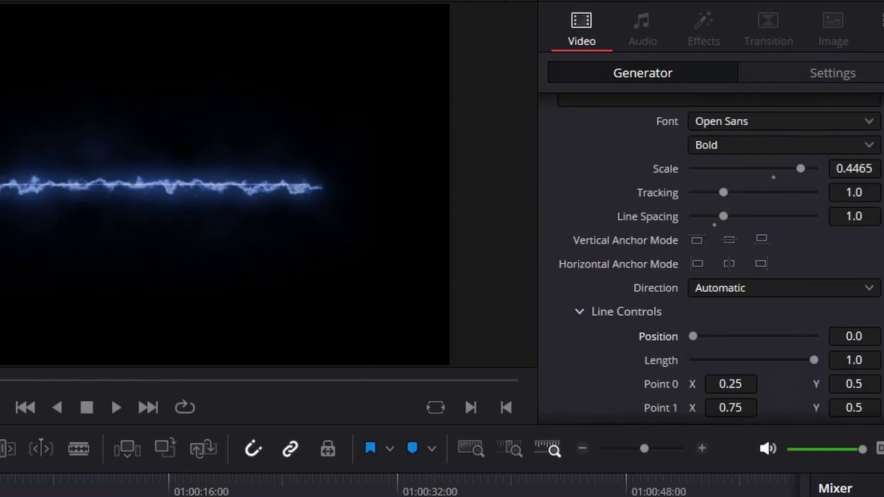
{"action": "scroll", "coordinate": [713, 253], "scroll_direction": "up", "scroll_amount": 10}
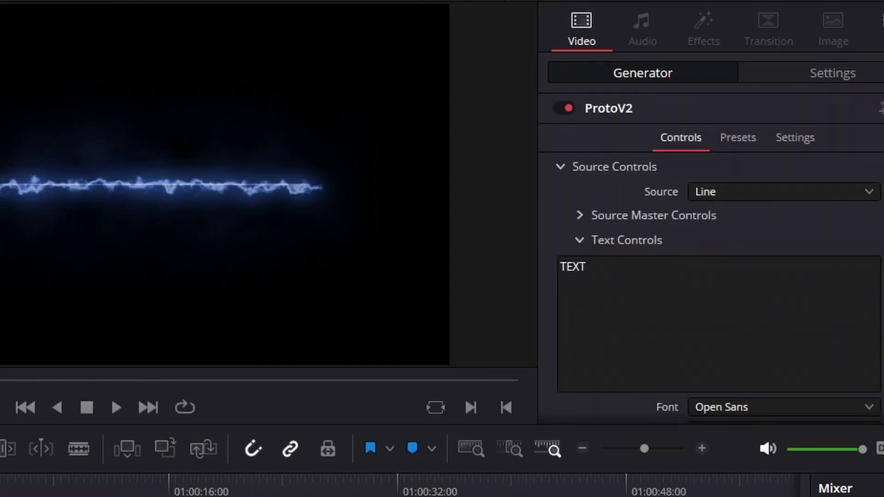
- Try the Ellipse, Rectangle and Polygon Sharp sources in turn and set the generator's source to Star
{"action": "left_click", "coordinate": [782, 192]}
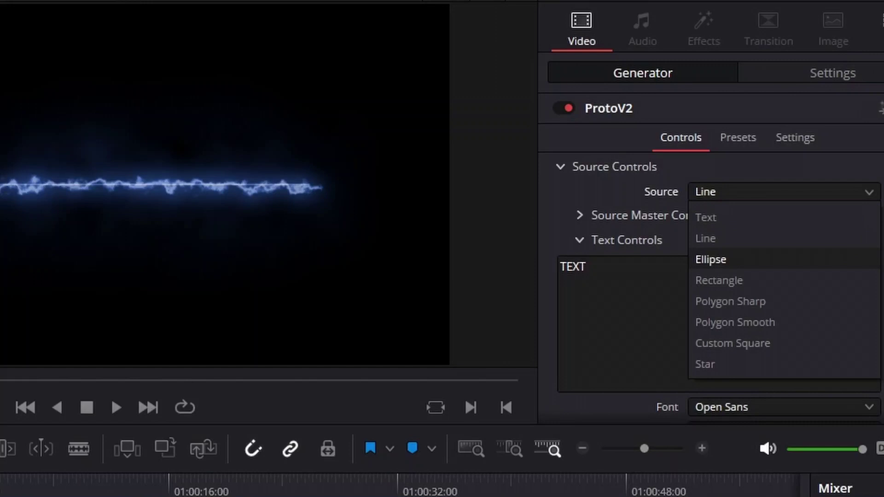
{"action": "left_click", "coordinate": [710, 259]}
{"action": "left_click", "coordinate": [869, 191]}
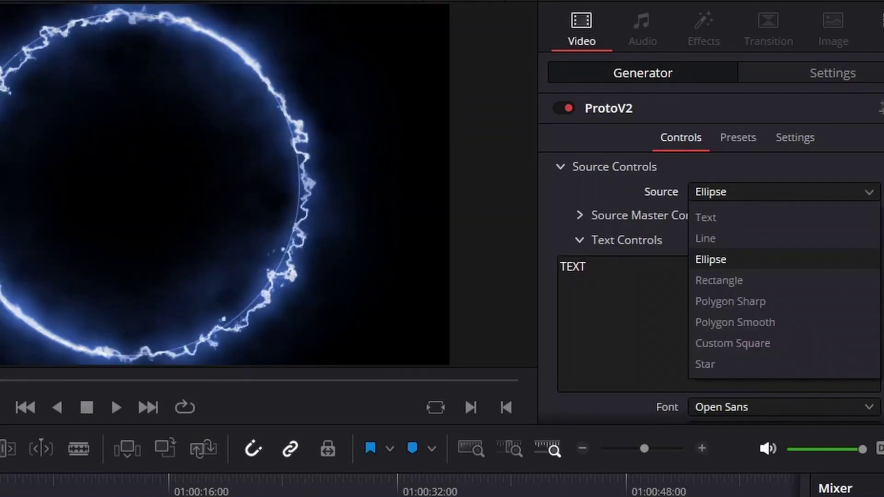
{"action": "left_click", "coordinate": [718, 280]}
{"action": "left_click", "coordinate": [869, 192]}
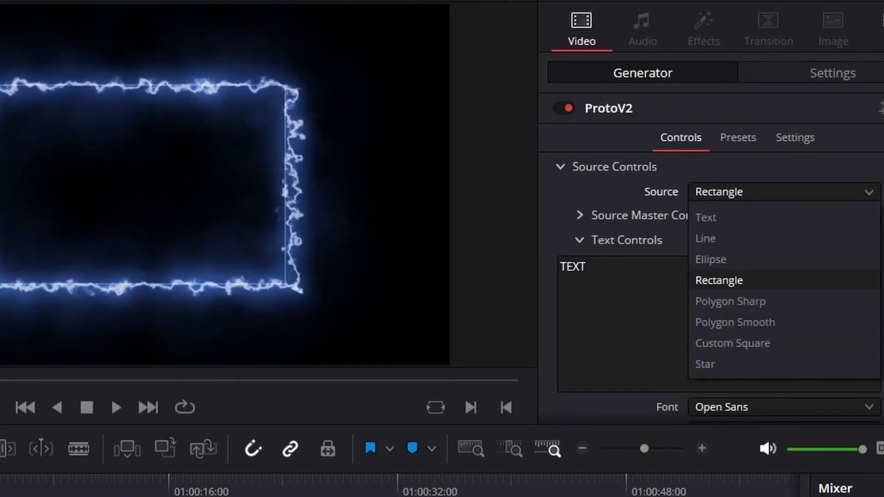
{"action": "left_click", "coordinate": [727, 302]}
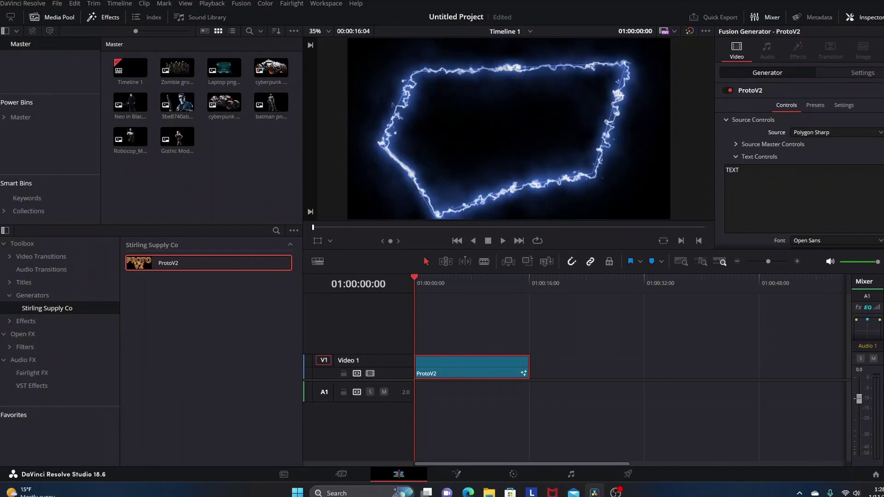
{"action": "left_click", "coordinate": [836, 132]}
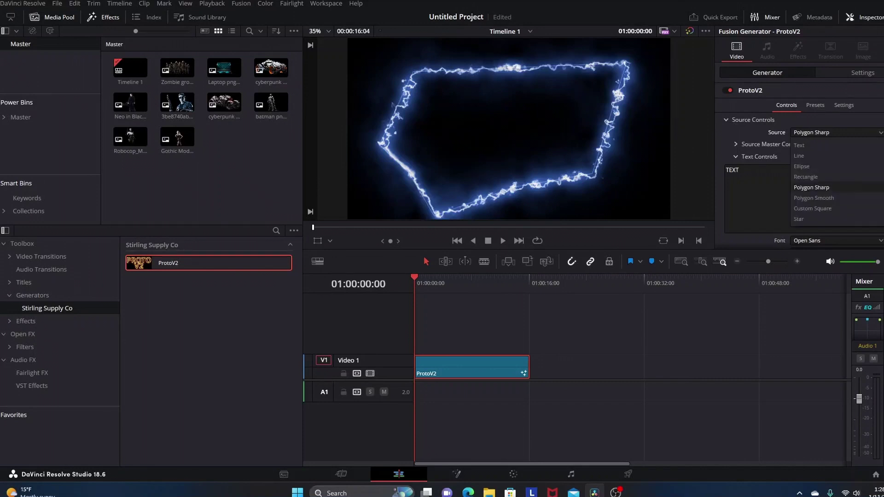
{"action": "left_click", "coordinate": [800, 219]}
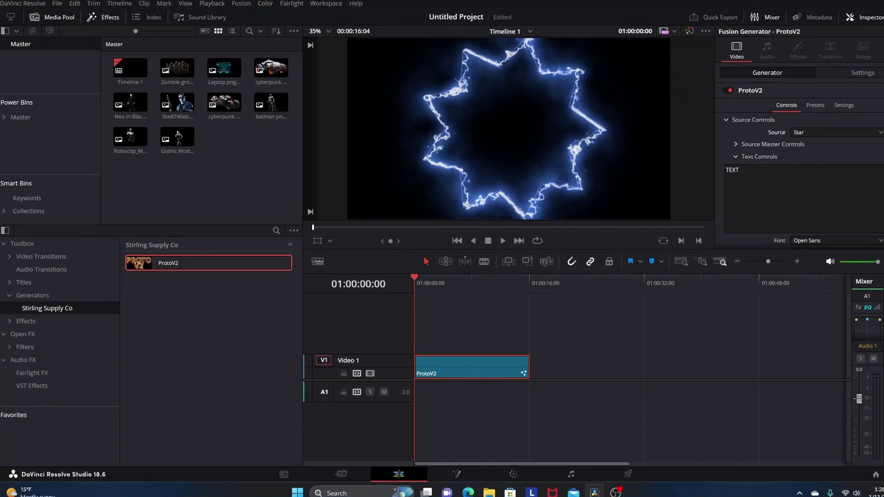
{"action": "scroll", "coordinate": [800, 165], "scroll_direction": "down", "scroll_amount": 10}
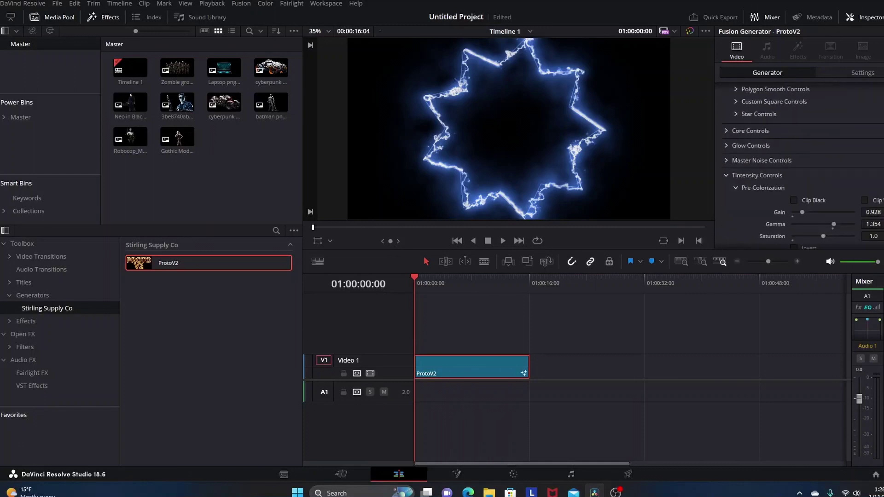
{"action": "scroll", "coordinate": [799, 166], "scroll_direction": "up", "scroll_amount": 10}
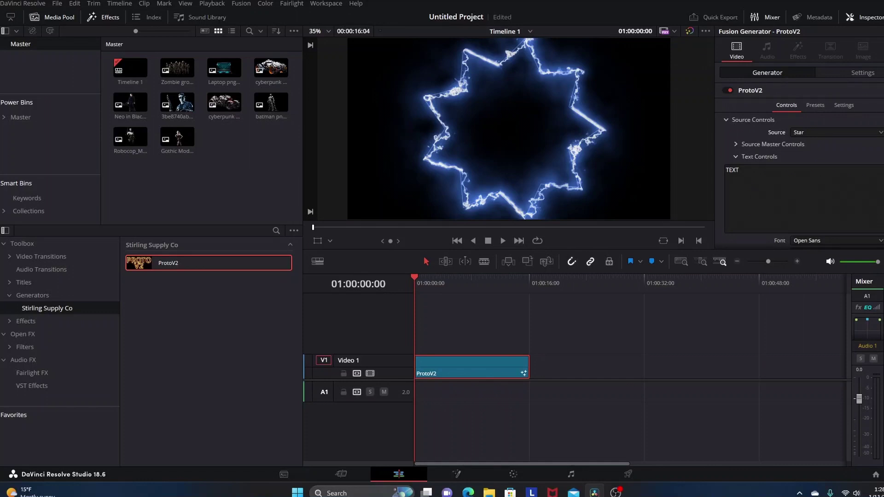
- Delete the ProtoV2 generator clip from the timeline and save the project
{"action": "left_click_drag", "start_coordinate": [414, 277], "coordinate": [491, 277]}
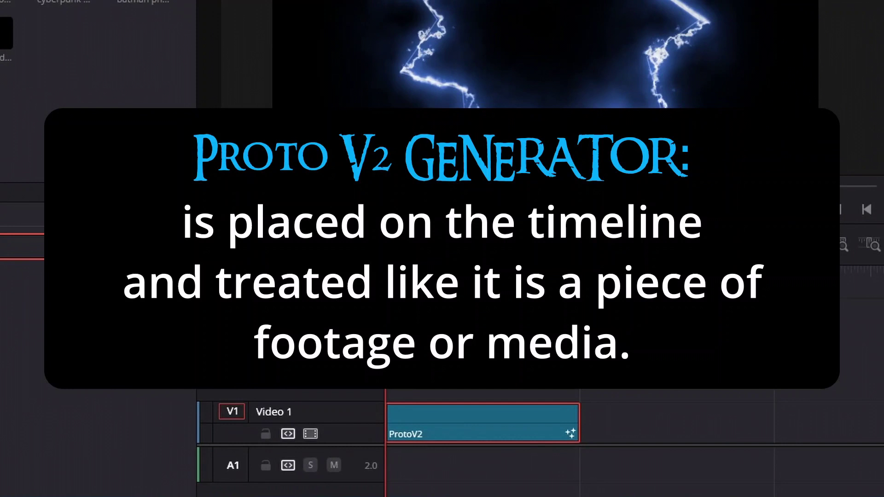
{"action": "left_click", "coordinate": [442, 276]}
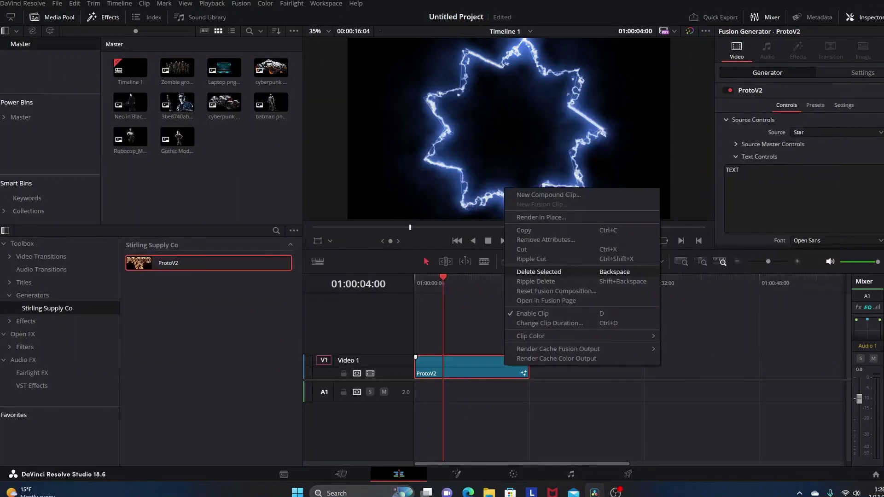
{"action": "left_click", "coordinate": [539, 272]}
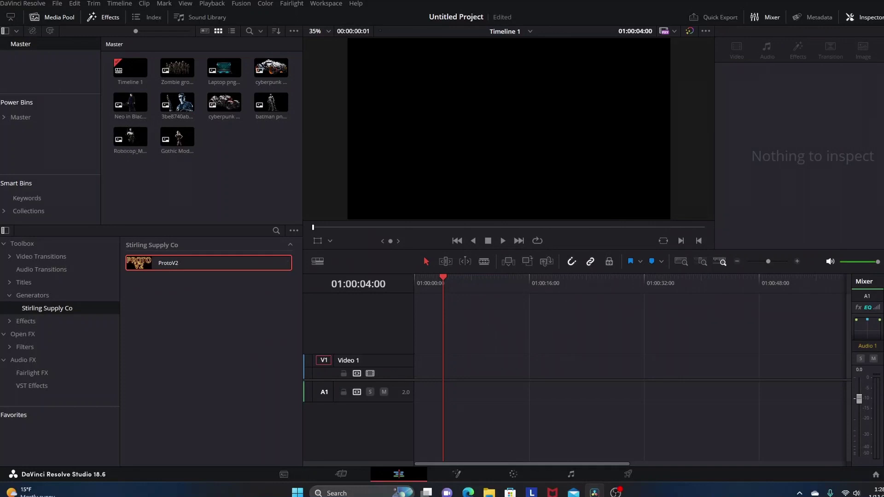
{"action": "key", "text": "ctrl+s"}
- Collapse the Generators category and select ProtoV2_Effect from the Stirling Supply Co group under Effects
{"action": "left_click", "coordinate": [9, 295]}
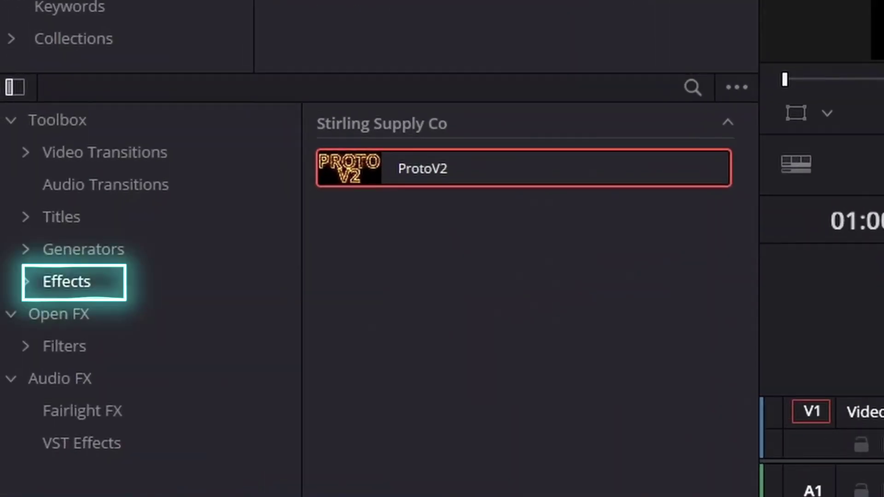
{"action": "left_click", "coordinate": [26, 281]}
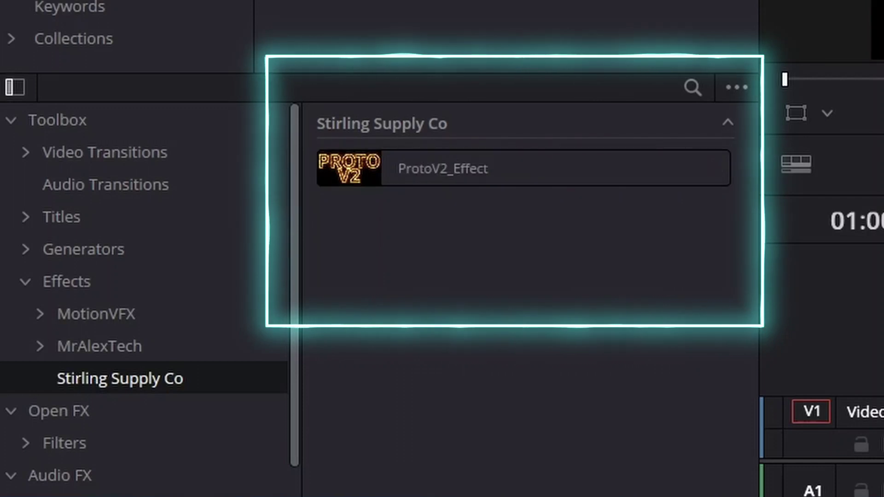
{"action": "left_click", "coordinate": [469, 168]}
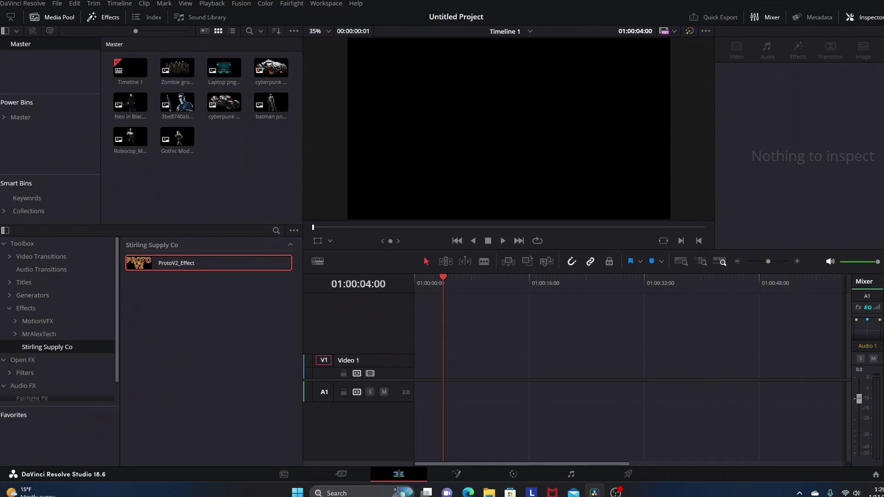
- Place the image 3be8740ab430a98641facc109741f440.png from the media pool on Video 1 and return the playhead to the timeline start
{"action": "left_click", "coordinate": [178, 101]}
{"action": "left_click_drag", "start_coordinate": [177, 102], "coordinate": [527, 371]}
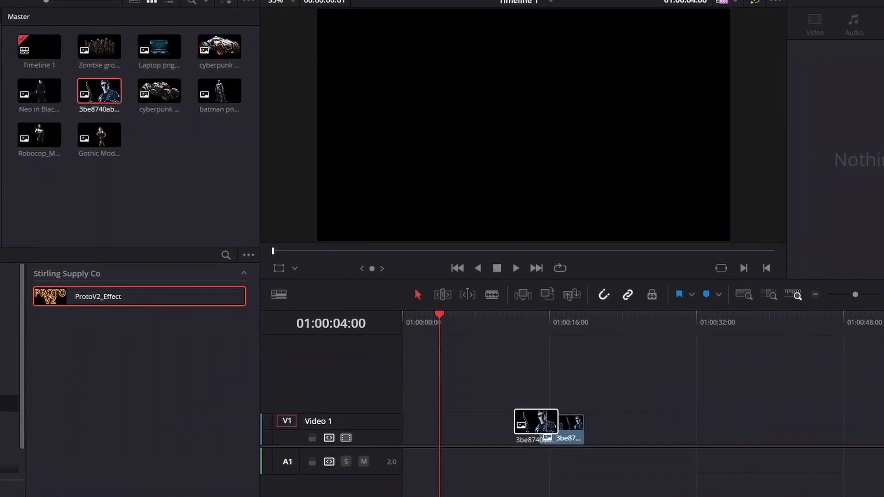
{"action": "left_click_drag", "start_coordinate": [540, 422], "coordinate": [470, 423]}
{"action": "key", "text": "Home"}
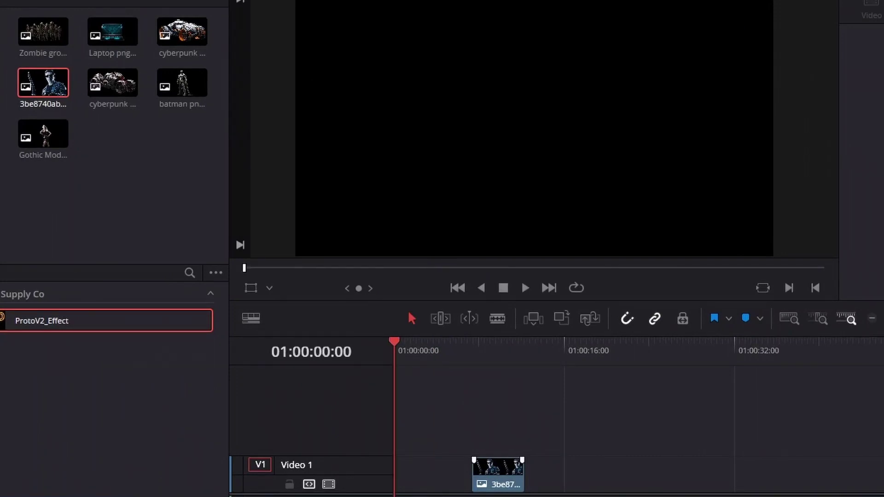
- Make the image clip run from the timeline start for 00:00:15:22 and set its Zoom to 0.650
{"action": "left_click_drag", "start_coordinate": [503, 477], "coordinate": [561, 472]}
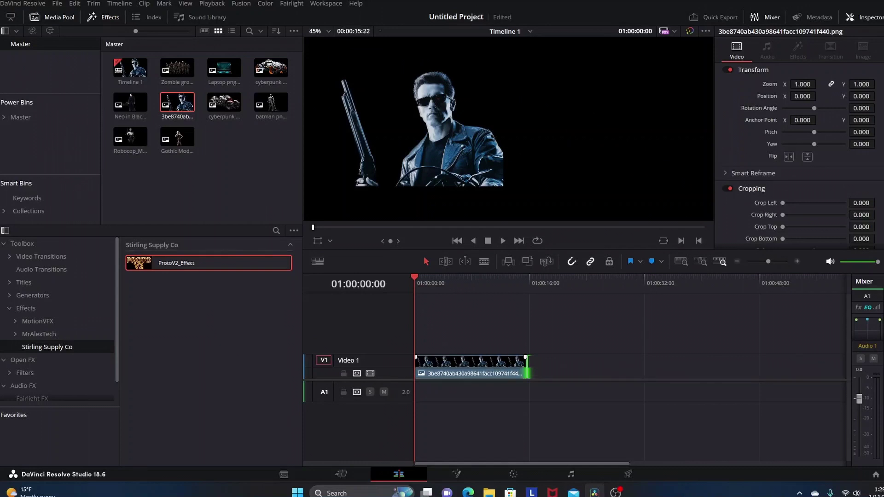
{"action": "left_click_drag", "start_coordinate": [527, 370], "coordinate": [528, 370]}
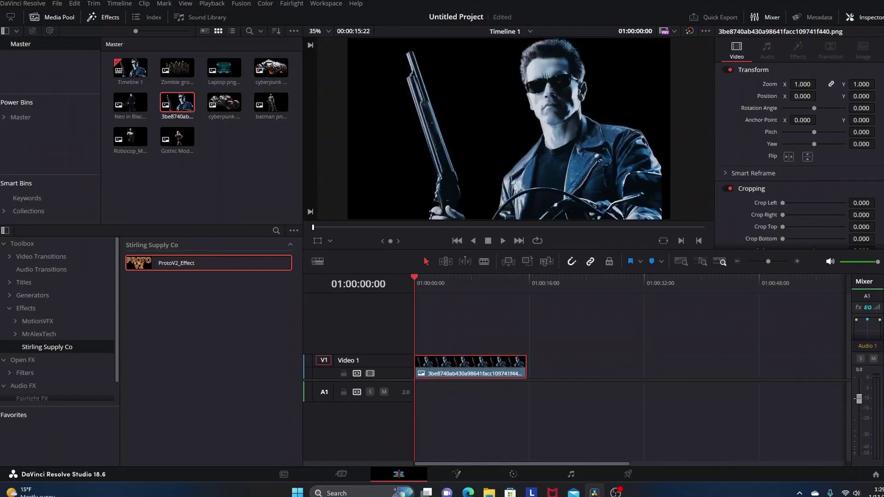
{"action": "left_click_drag", "start_coordinate": [802, 83], "coordinate": [770, 84]}
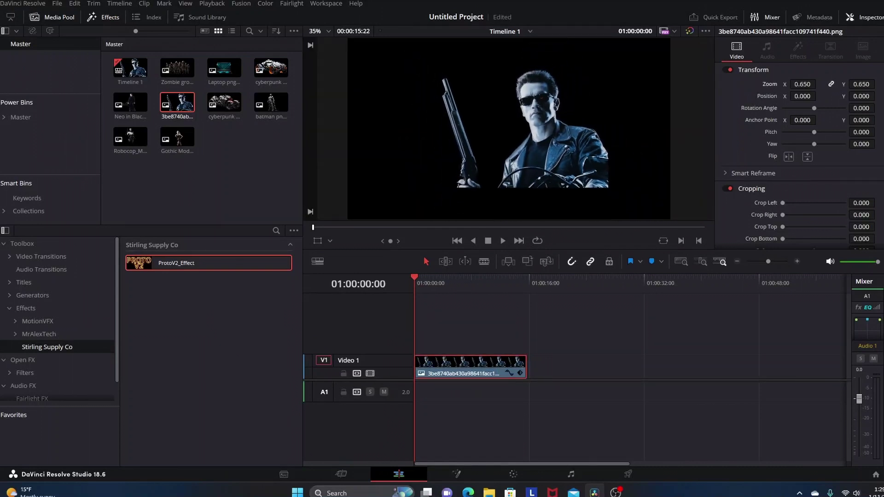
- Lower the image clip until it meets the frame's bottom edge and apply ProtoV2_Effect to it
{"action": "left_click_drag", "start_coordinate": [861, 95], "coordinate": [816, 96]}
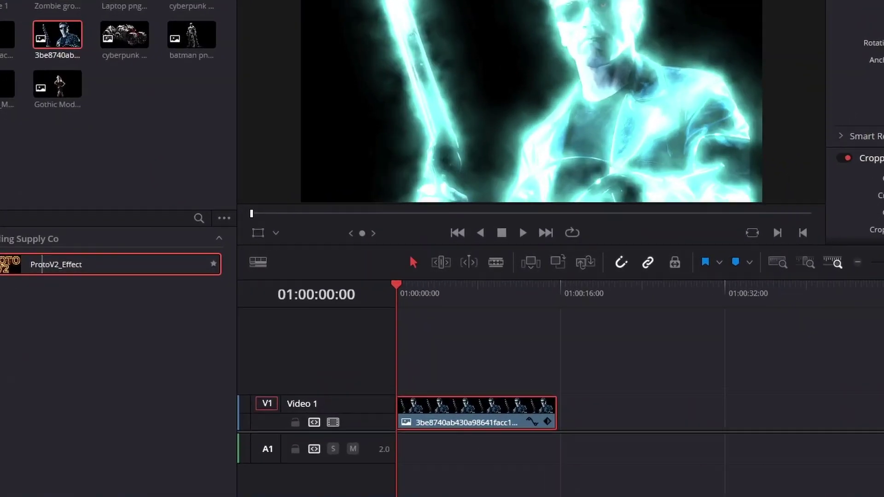
{"action": "left_click_drag", "start_coordinate": [176, 263], "coordinate": [477, 455]}
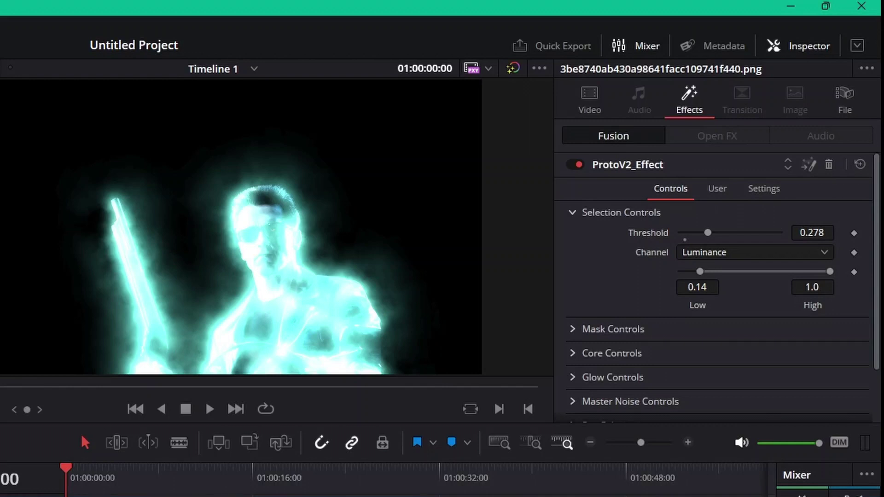
- Try ProtoV2_Effect Threshold values of 0.181, 0.567, 0.449 and 0.496 on the image clip
{"action": "left_click_drag", "start_coordinate": [707, 232], "coordinate": [698, 233]}
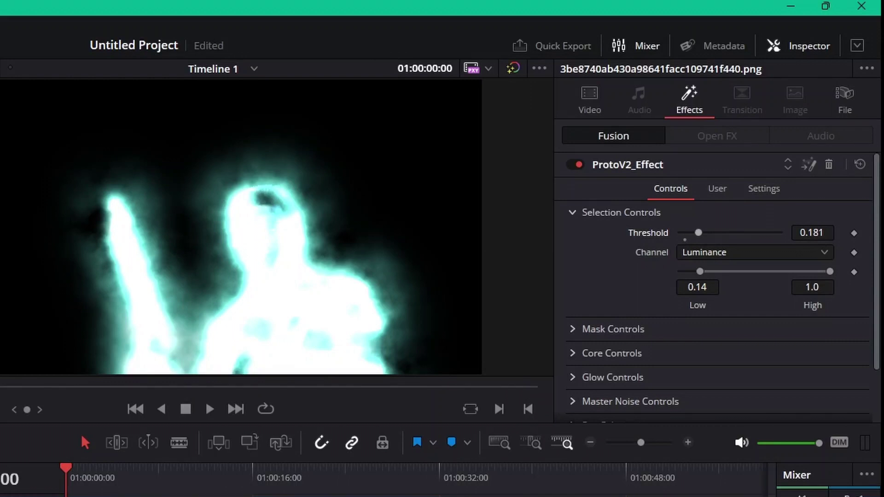
{"action": "left_click_drag", "start_coordinate": [698, 232], "coordinate": [736, 232]}
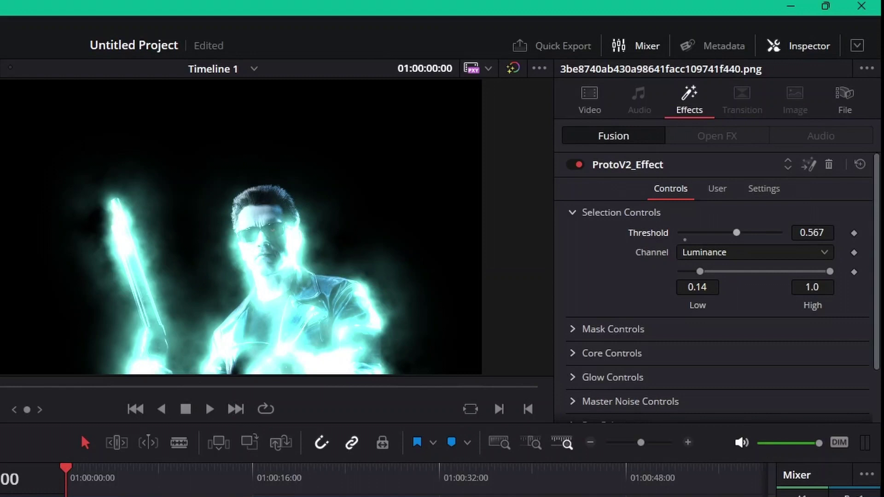
{"action": "mouse_move", "coordinate": [735, 232]}
{"action": "left_mouse_down"}
{"action": "mouse_move", "coordinate": [710, 232]}
{"action": "mouse_move", "coordinate": [724, 232]}
{"action": "left_mouse_up"}
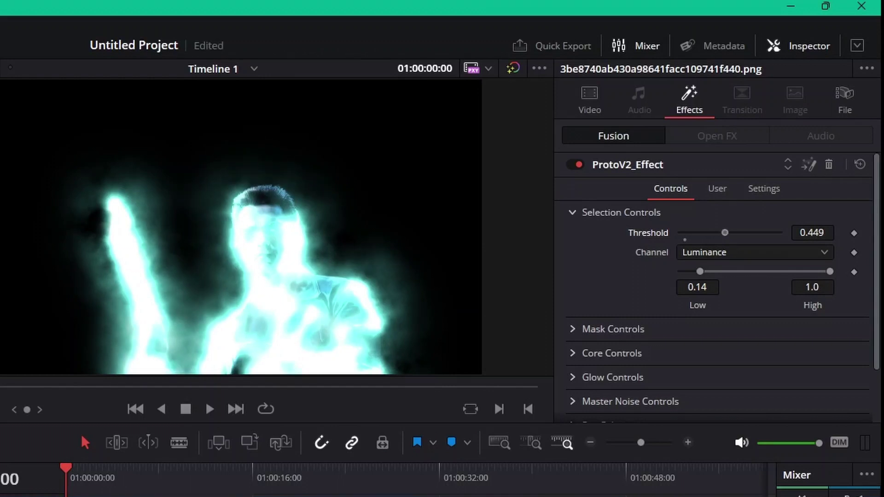
{"action": "left_click_drag", "start_coordinate": [724, 233], "coordinate": [729, 232]}
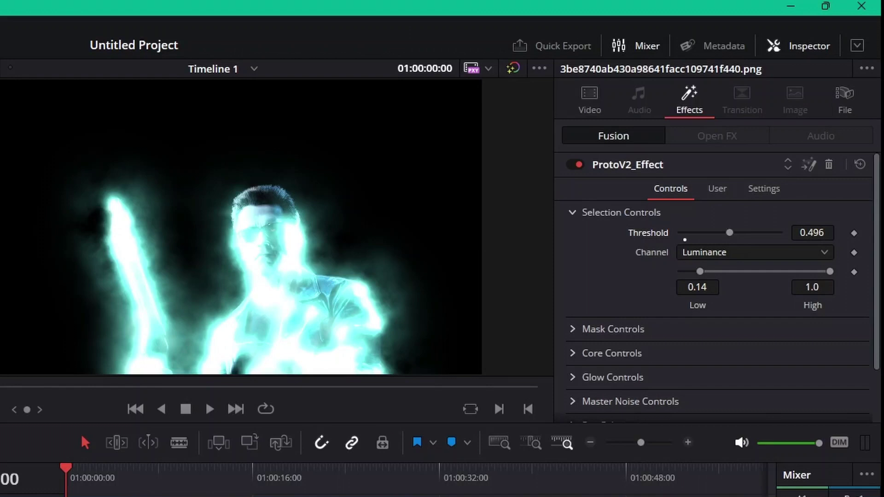
- Reset the effect's Threshold to its default of 0.048 and set the selection Channel to Alpha
{"action": "left_click", "coordinate": [684, 239]}
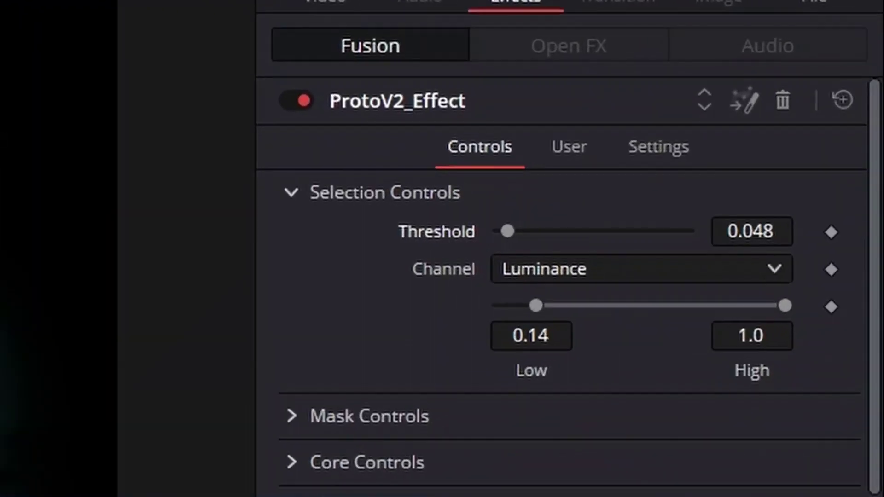
{"action": "left_click", "coordinate": [641, 269]}
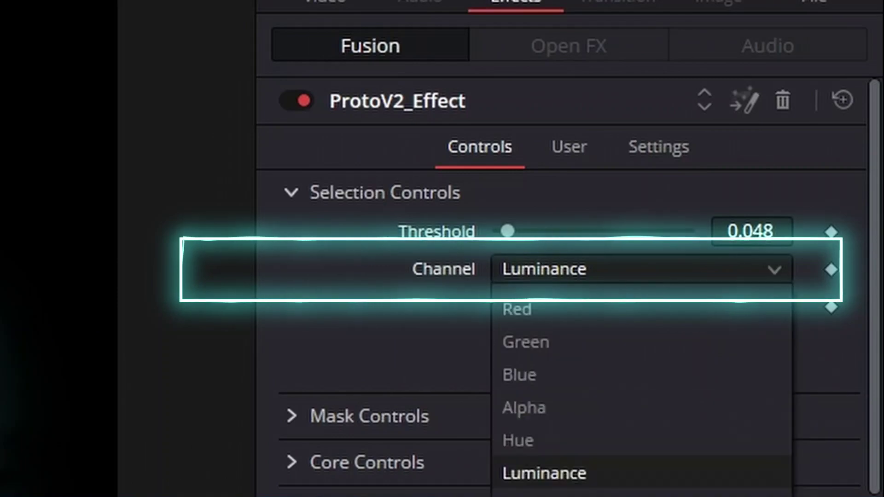
{"action": "left_click", "coordinate": [695, 324]}
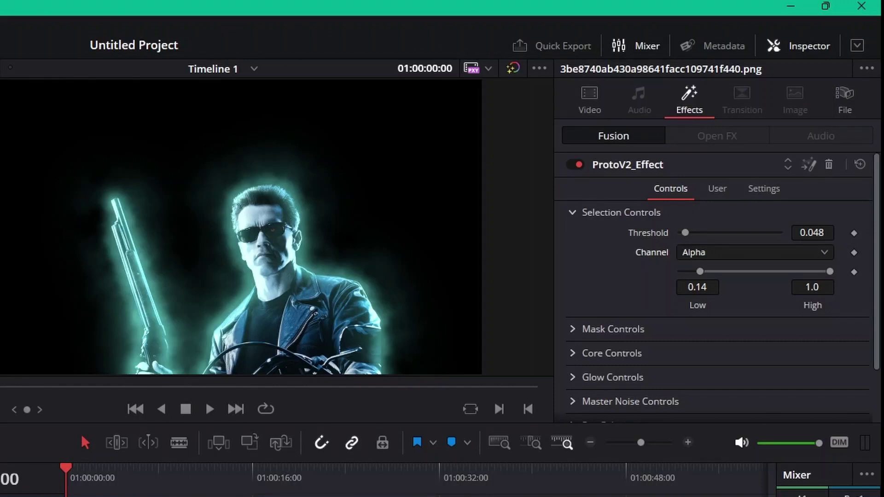
- Set the effect's Colorize color to the basic blue with red 0, green 85, blue 255
{"action": "scroll", "coordinate": [717, 283], "scroll_direction": "down", "scroll_amount": 2}
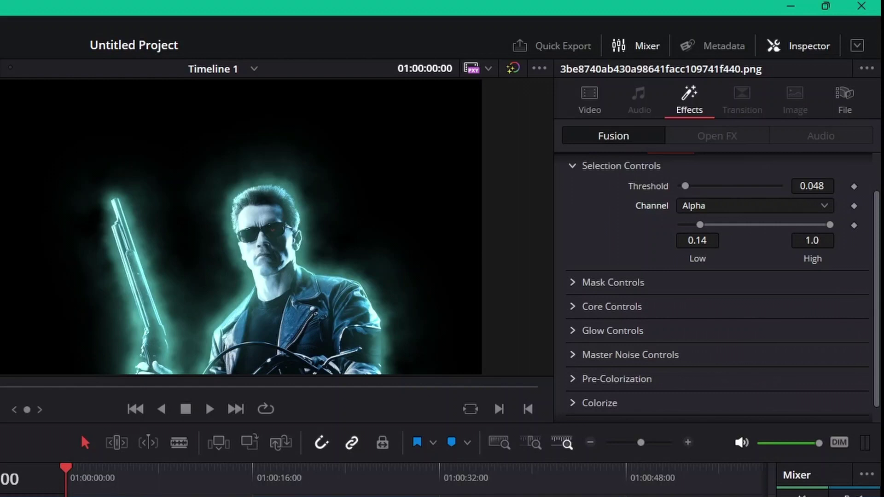
{"action": "scroll", "coordinate": [716, 287], "scroll_direction": "down", "scroll_amount": 1}
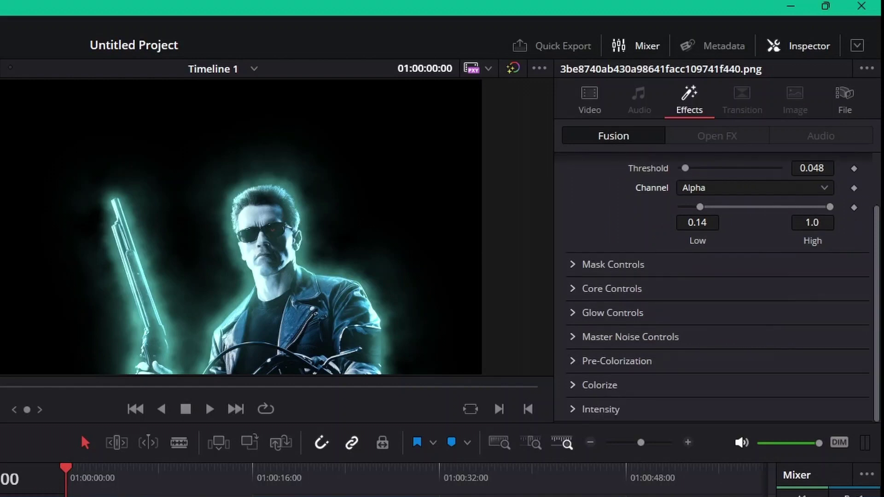
{"action": "left_click", "coordinate": [599, 385]}
{"action": "scroll", "coordinate": [716, 286], "scroll_direction": "down", "scroll_amount": 1}
{"action": "left_click", "coordinate": [723, 378]}
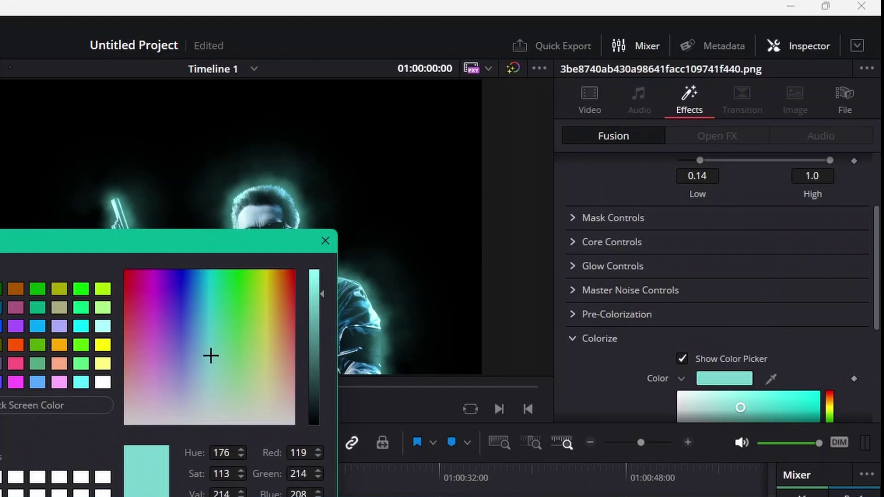
{"action": "left_click", "coordinate": [1, 326]}
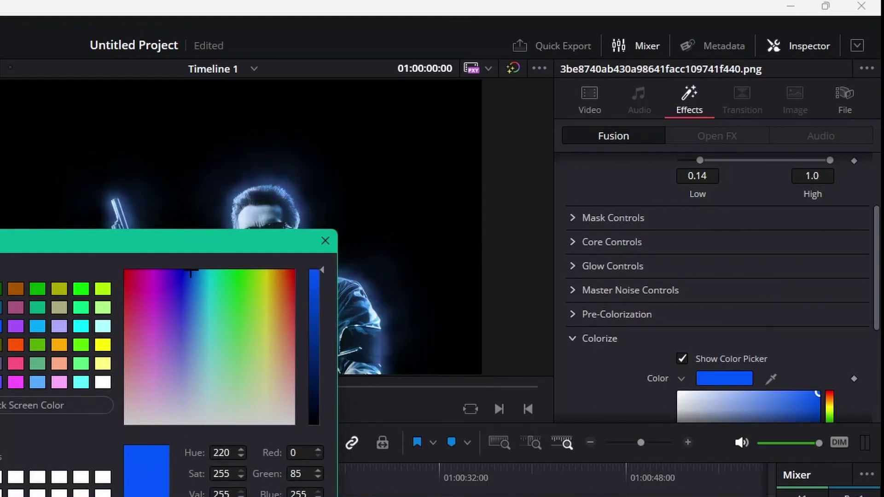
{"action": "key", "text": "Return"}
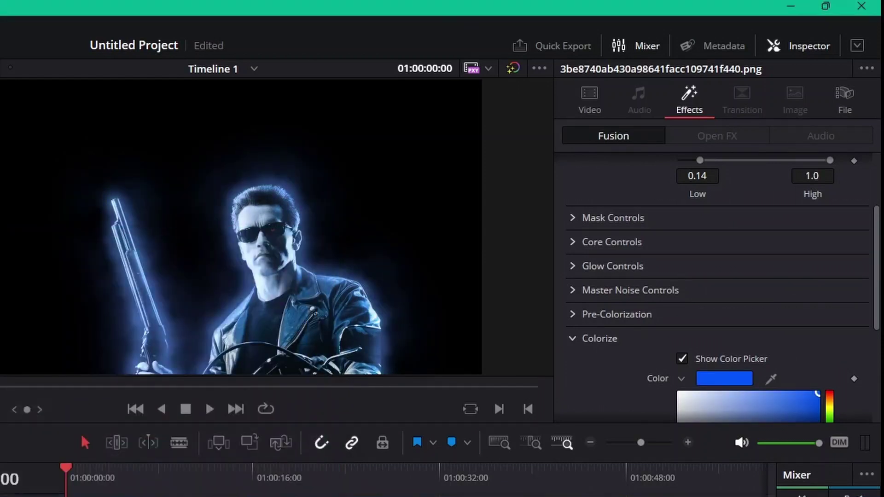
- Strengthen the blue glow around the figure using the effect's Intensity settings
{"action": "scroll", "coordinate": [716, 287], "scroll_direction": "down", "scroll_amount": 3}
{"action": "left_click", "coordinate": [725, 241]}
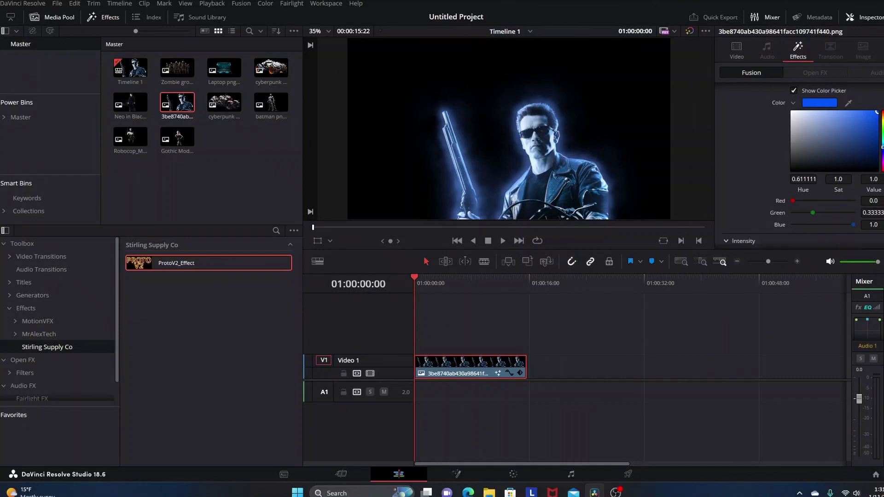
{"action": "scroll", "coordinate": [799, 167], "scroll_direction": "down", "scroll_amount": 3}
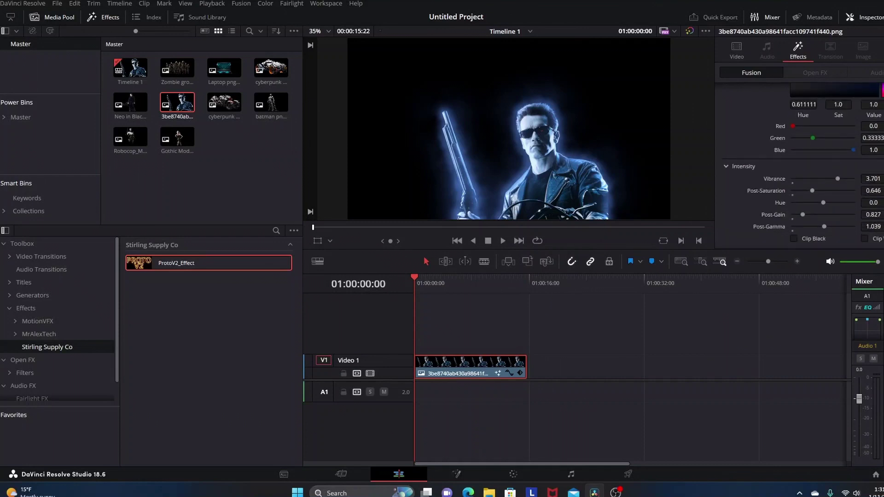
{"action": "left_click_drag", "start_coordinate": [802, 214], "coordinate": [816, 190]}
- Apply the Electro preset to the effect and replace it with the Plasma preset
{"action": "scroll", "coordinate": [801, 166], "scroll_direction": "up", "scroll_amount": 5}
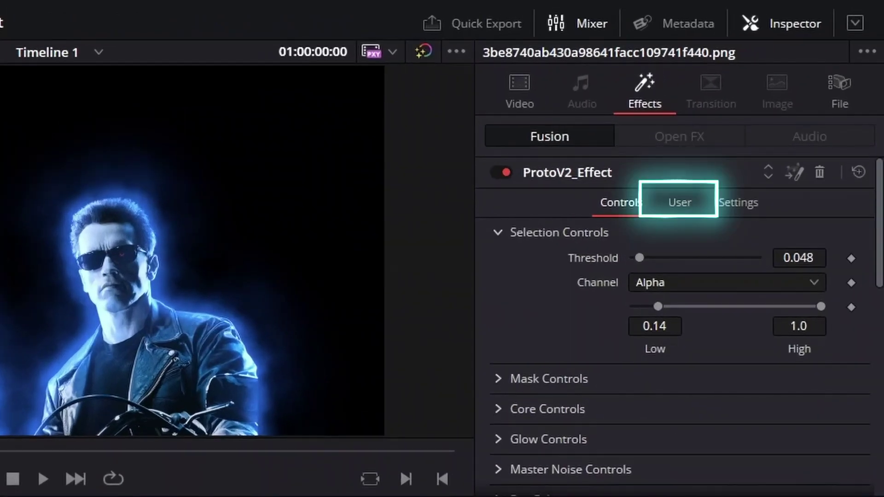
{"action": "left_click", "coordinate": [814, 105]}
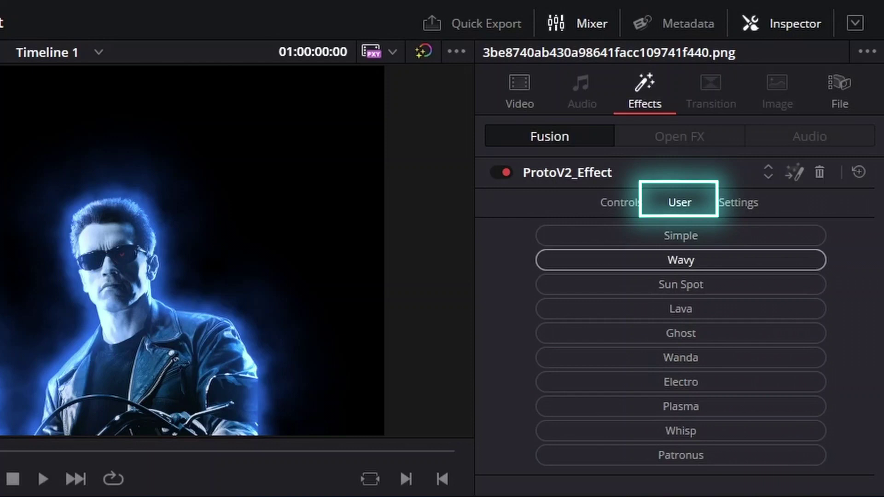
{"action": "left_click", "coordinate": [680, 382]}
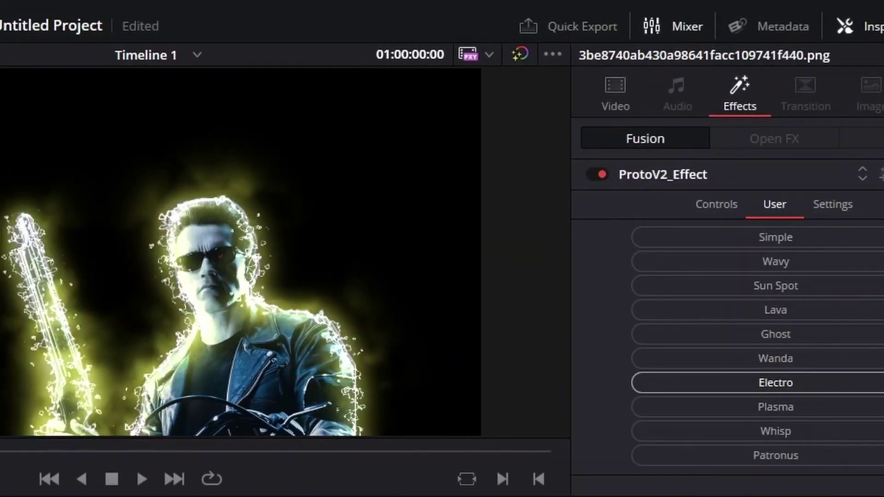
{"action": "left_click", "coordinate": [807, 407]}
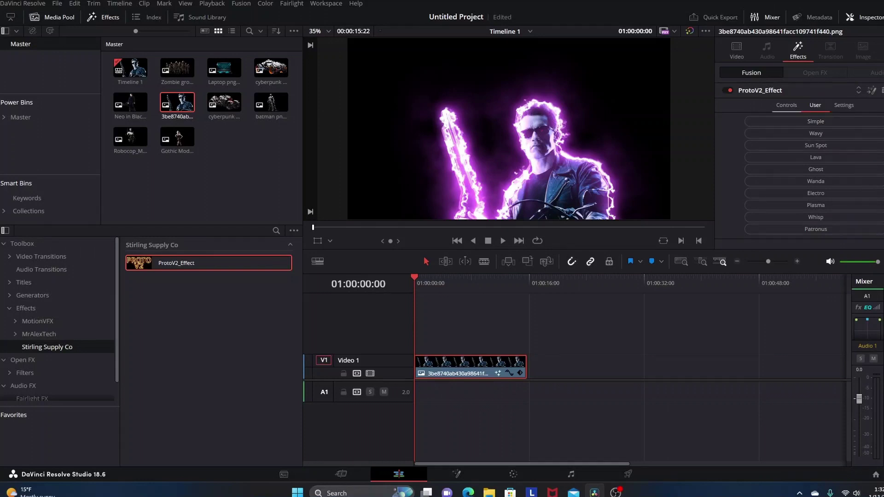
- Recolor the Plasma glow to blue #0055ff in the Colorize settings and save the project
{"action": "left_click", "coordinate": [786, 105]}
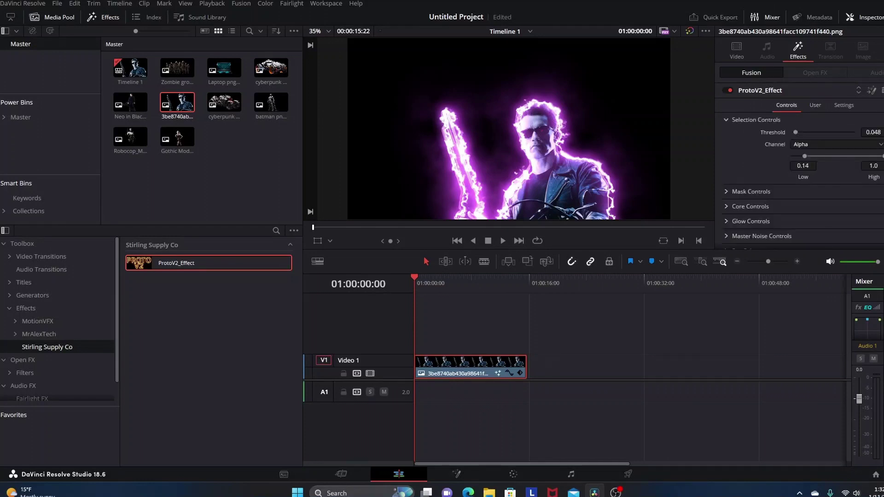
{"action": "scroll", "coordinate": [799, 166], "scroll_direction": "down", "scroll_amount": 4}
{"action": "left_click", "coordinate": [819, 147]}
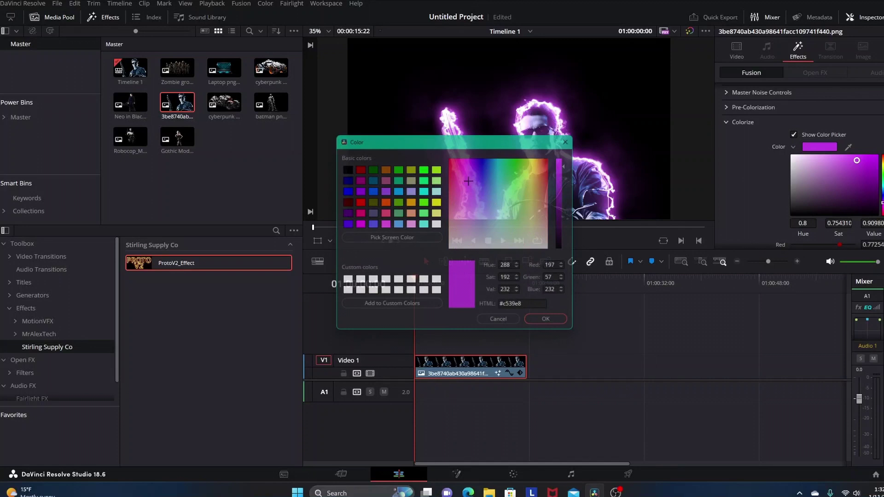
{"action": "left_click", "coordinate": [370, 190]}
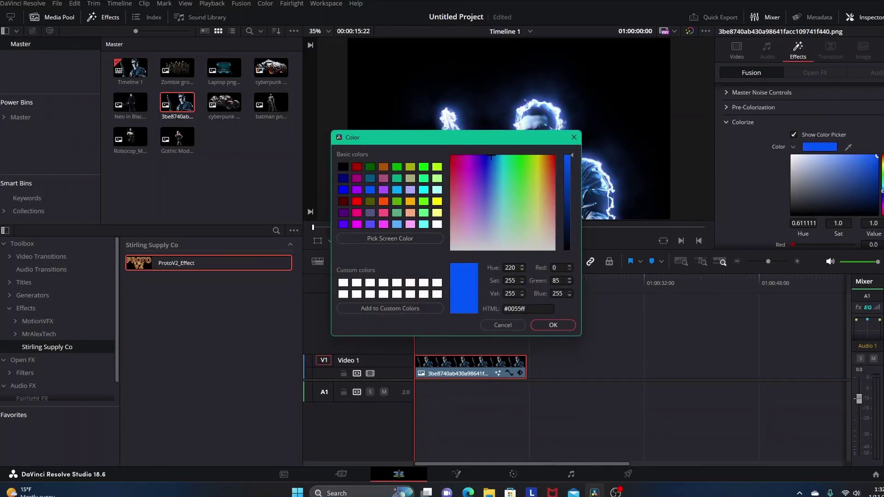
{"action": "left_click", "coordinate": [553, 325]}
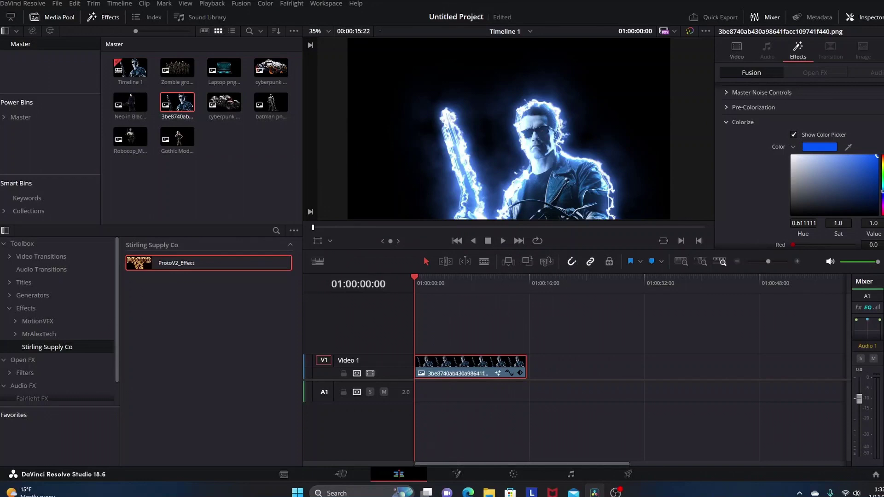
{"action": "key", "text": "ctrl+s"}
- Check the blue Plasma glow at 01:00:07:26 and return the playhead to the timeline start
{"action": "scroll", "coordinate": [803, 165], "scroll_direction": "down", "scroll_amount": 3}
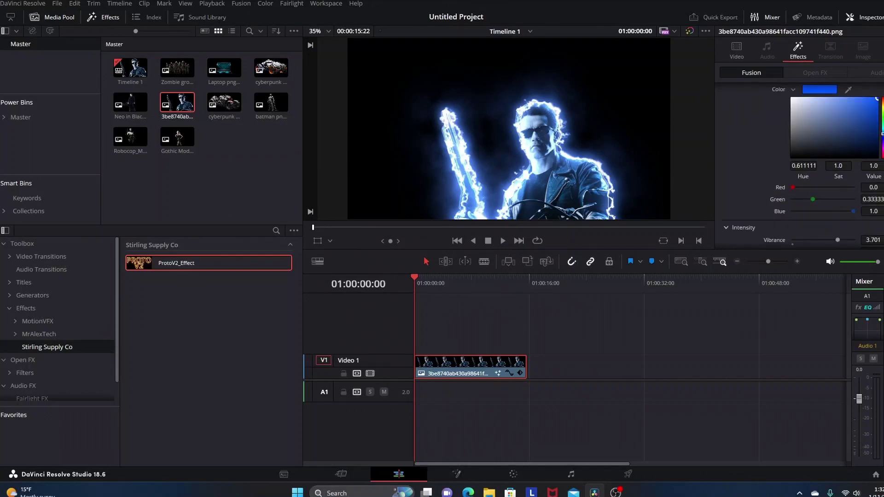
{"action": "scroll", "coordinate": [802, 165], "scroll_direction": "up", "scroll_amount": 6}
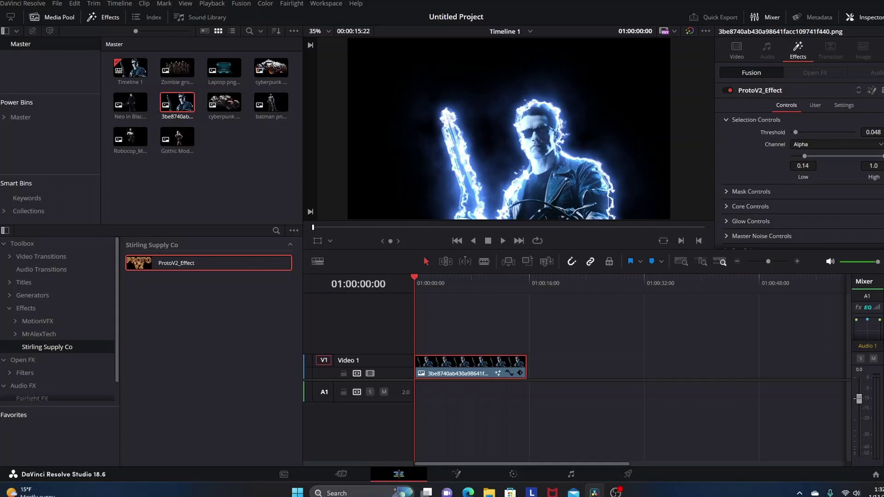
{"action": "left_click", "coordinate": [471, 281]}
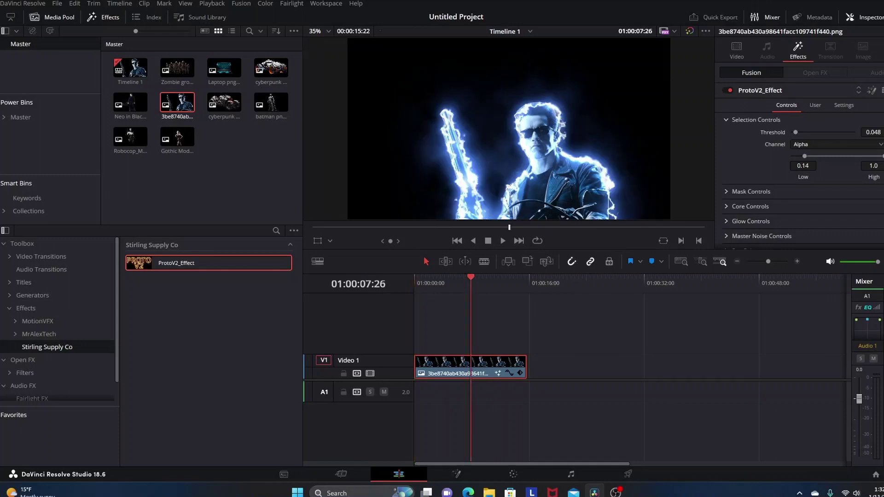
{"action": "key", "text": "Home"}
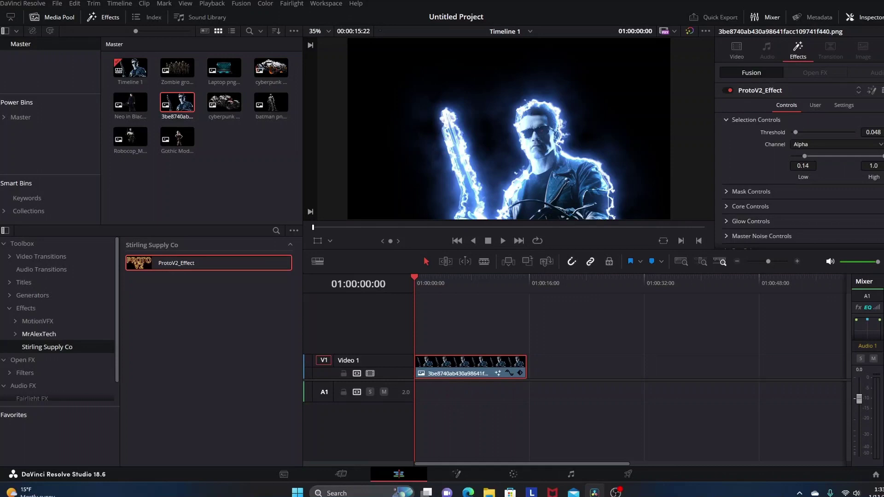
- Expand the Generators category in the effects library
{"action": "left_click", "coordinate": [10, 295]}
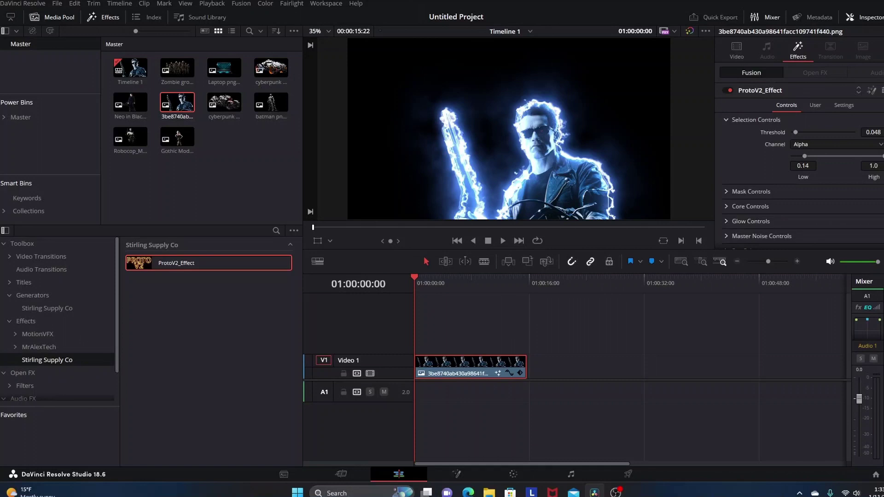